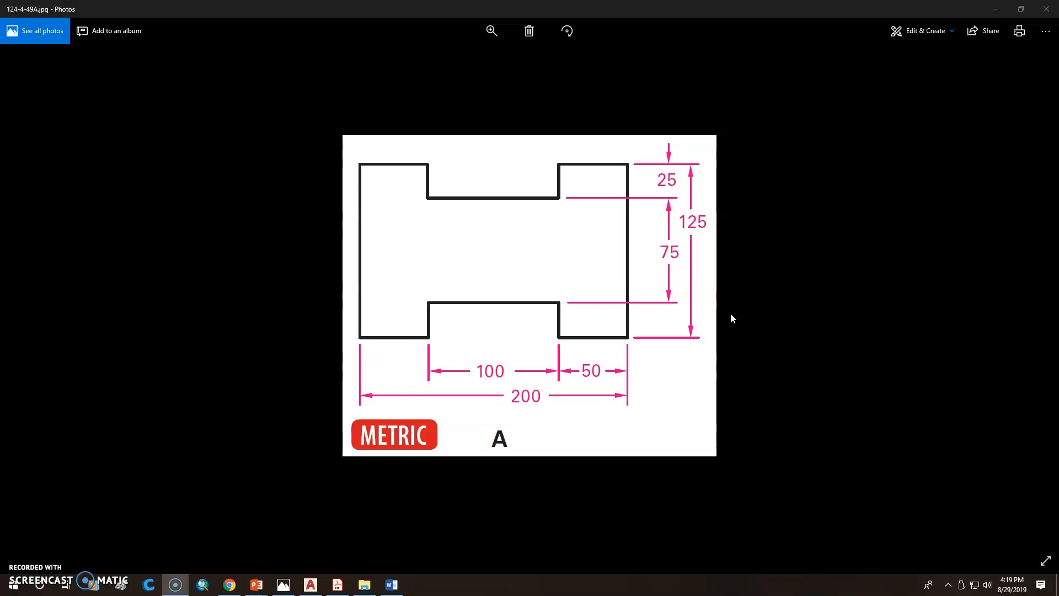
# Switch to AutoCAD and create a new drawing from the acad template.
pyautogui.click(311, 586)
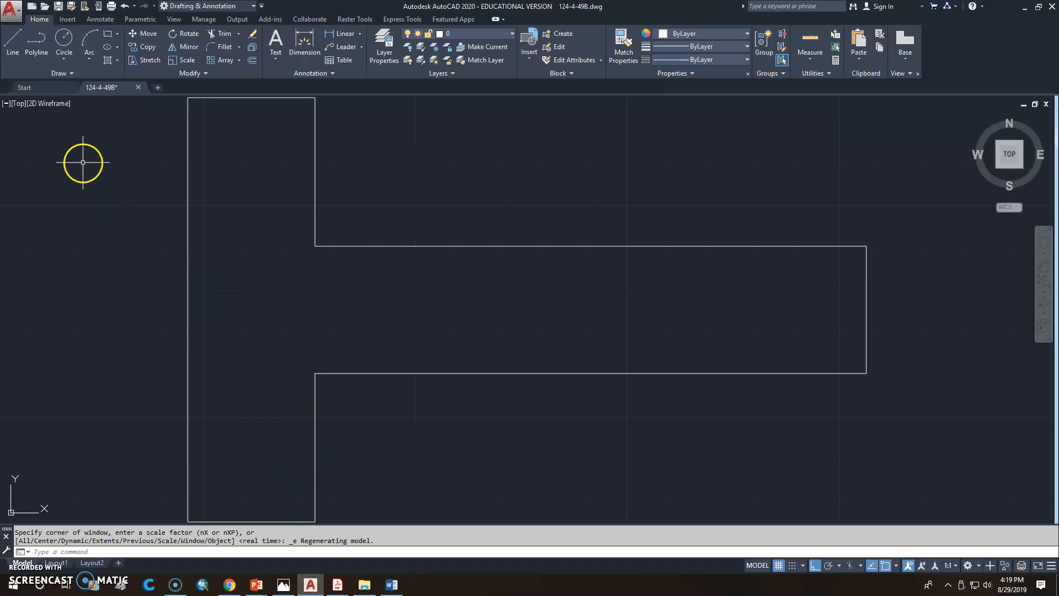
pyautogui.click(32, 7)
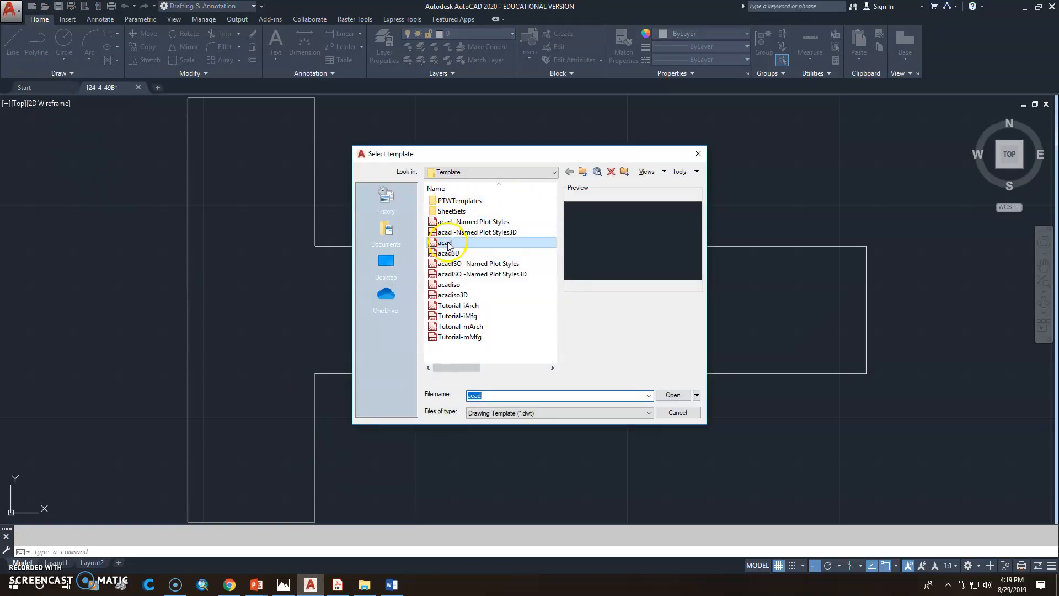
pyautogui.click(673, 396)
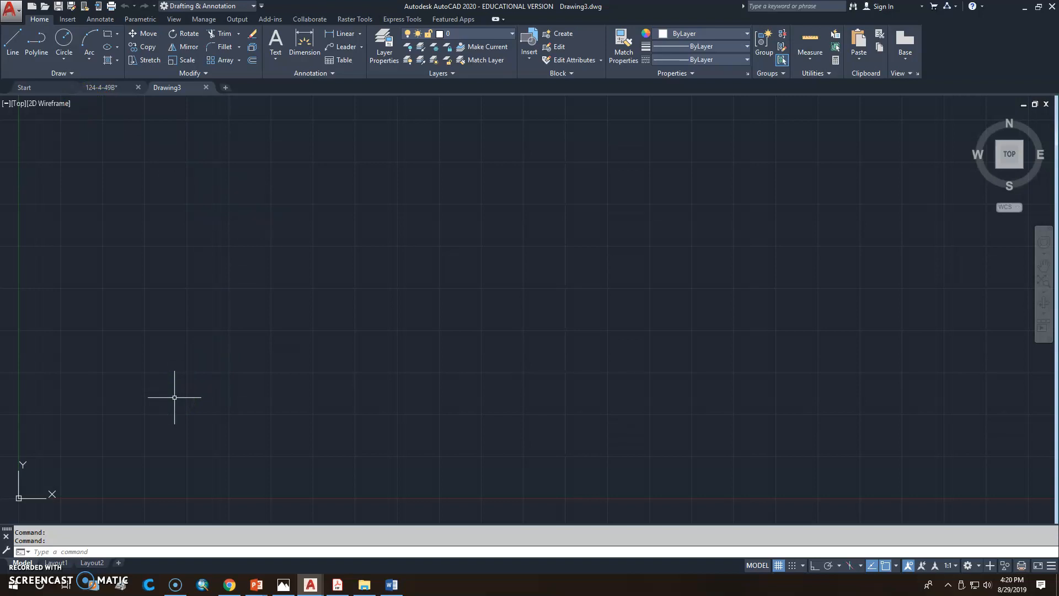
# Run the LIMITS command and turn limits checking OFF for model space.
pyautogui.write('LIMIT')
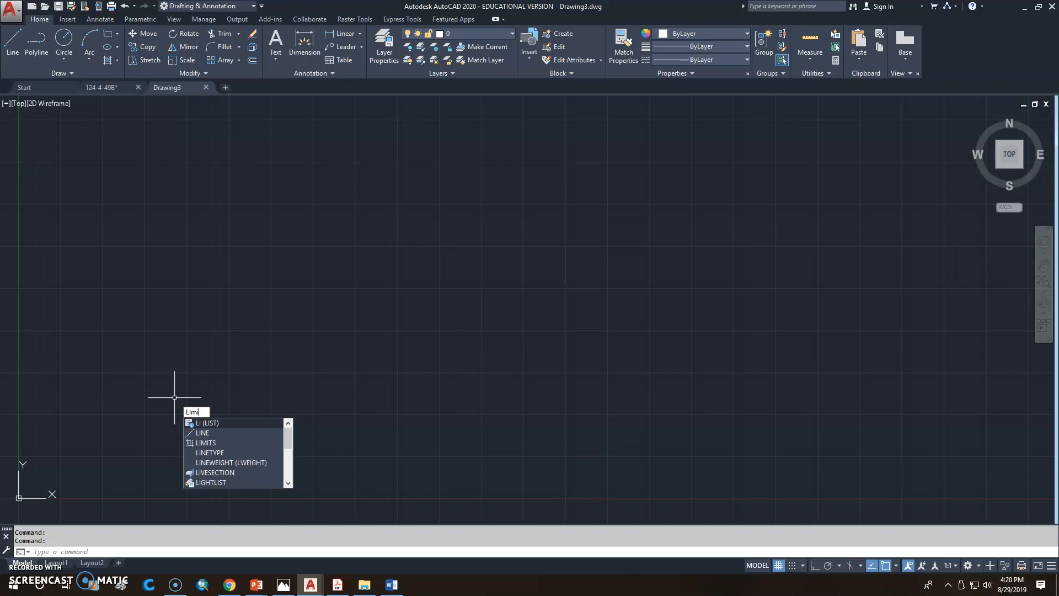
pyautogui.write('S')
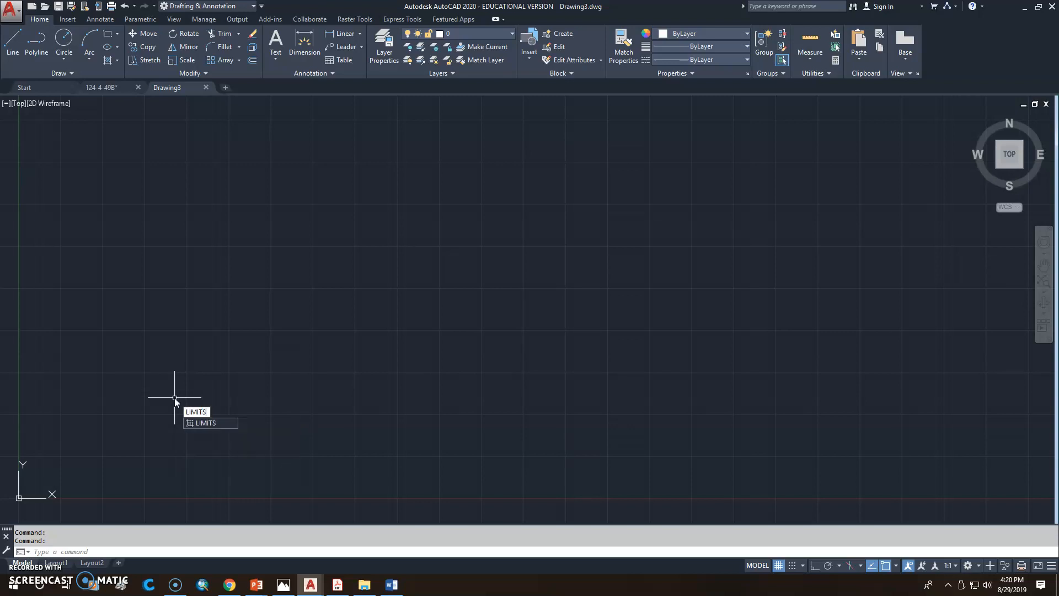
pyautogui.press('Return')
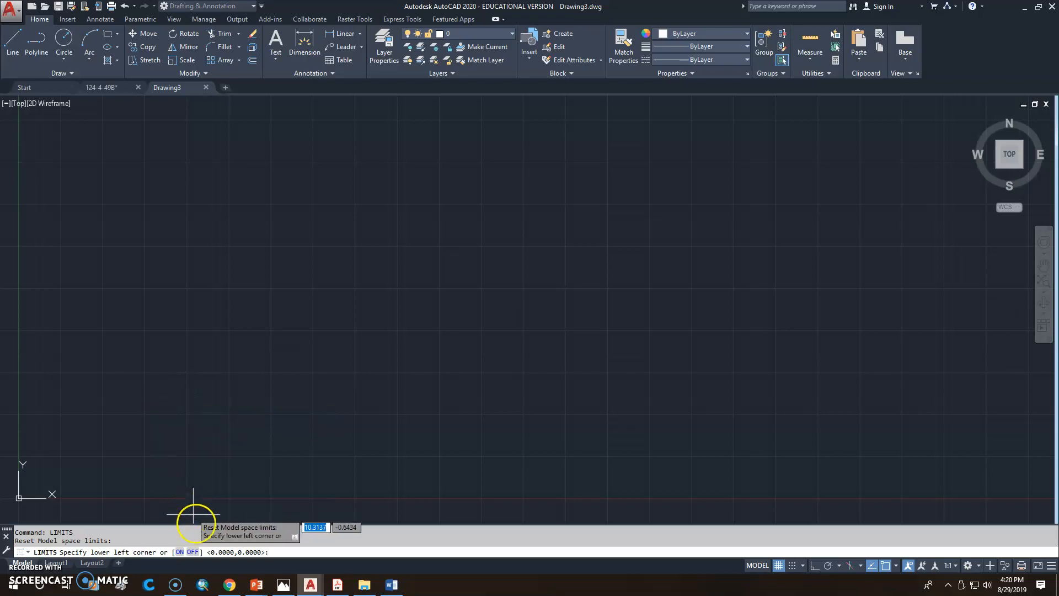
pyautogui.click(193, 552)
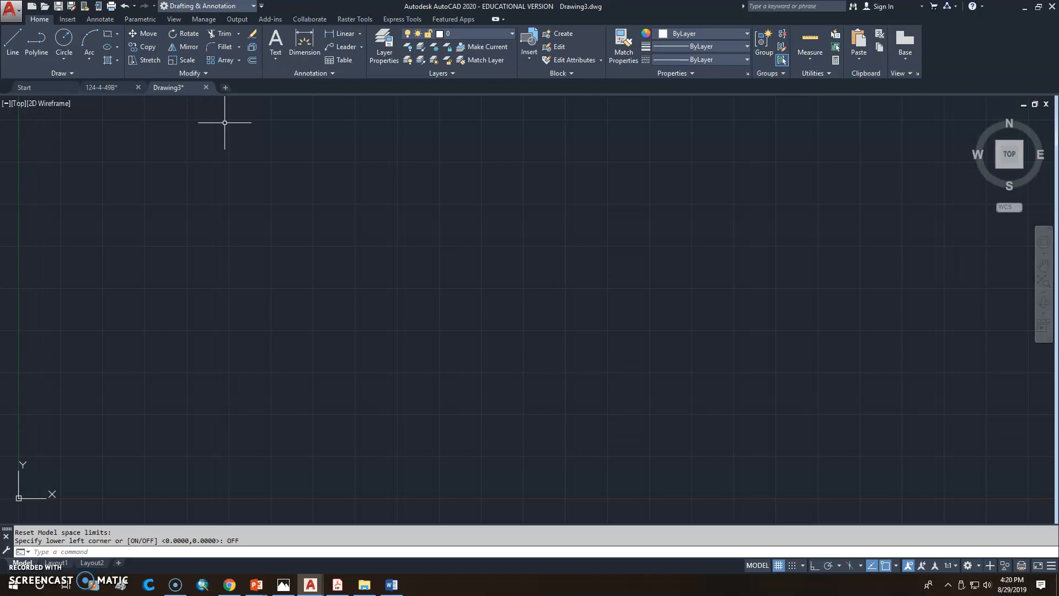
# Start a line just above and right of the origin, turn Ortho on, and draw a 50-unit horizontal segment to the right.
pyautogui.click(13, 40)
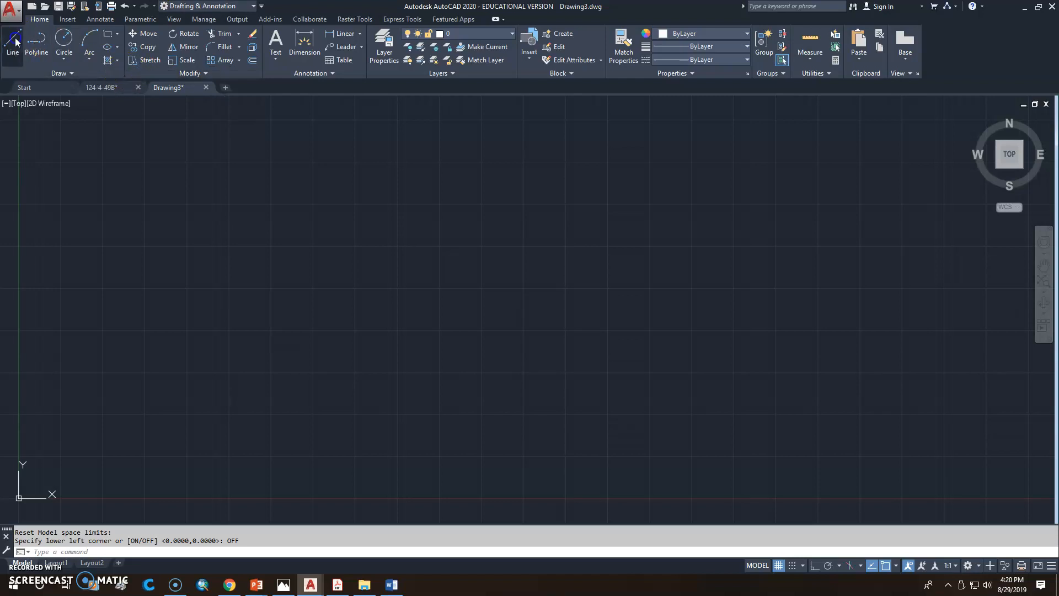
pyautogui.click(49, 472)
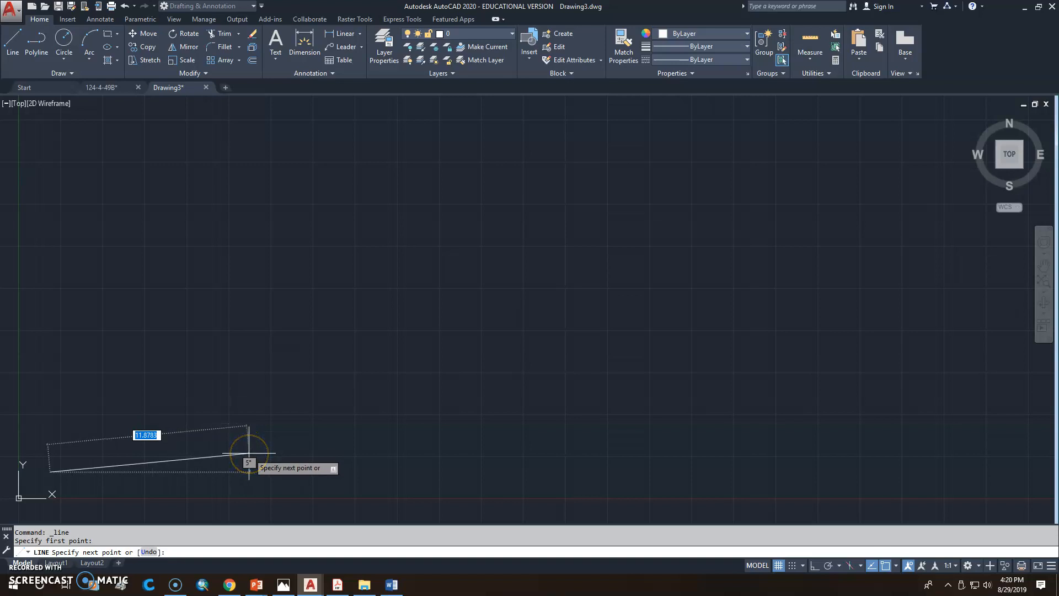
pyautogui.press('F8')
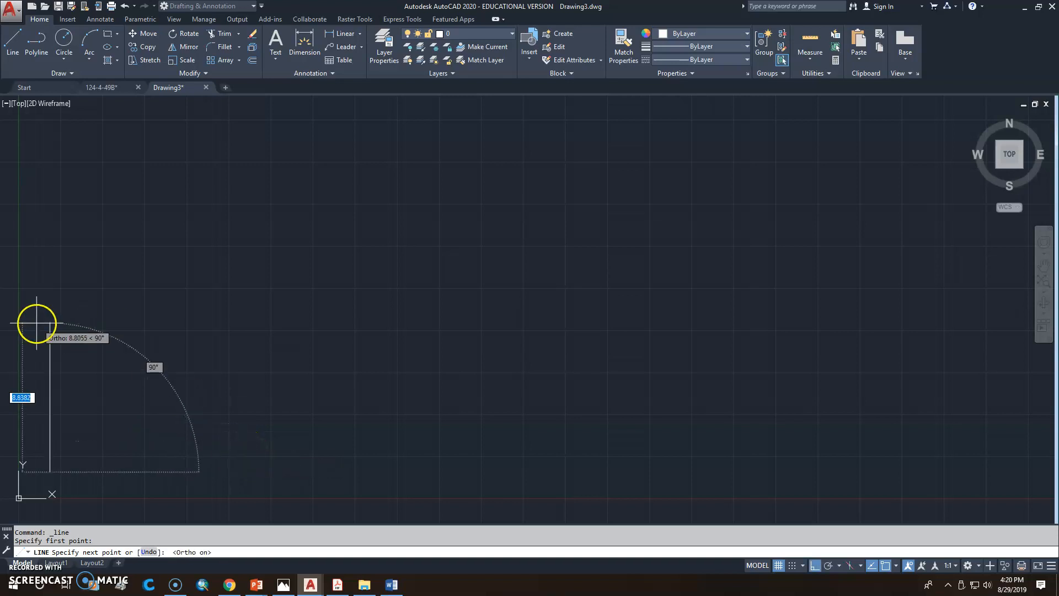
pyautogui.write('50')
pyautogui.press('Return')
# Continue the line 25 units up and 100 units right to form the side and top of the lower notch.
pyautogui.scroll(-4, 523, 393)
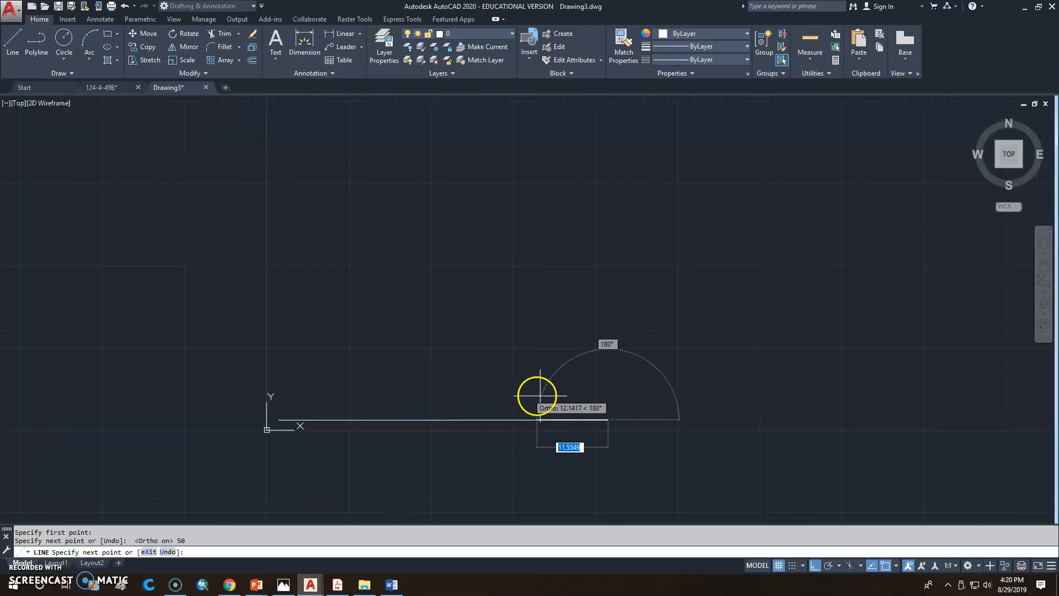
pyautogui.moveTo(586, 385); pyautogui.dragTo(358, 386, button='middle')
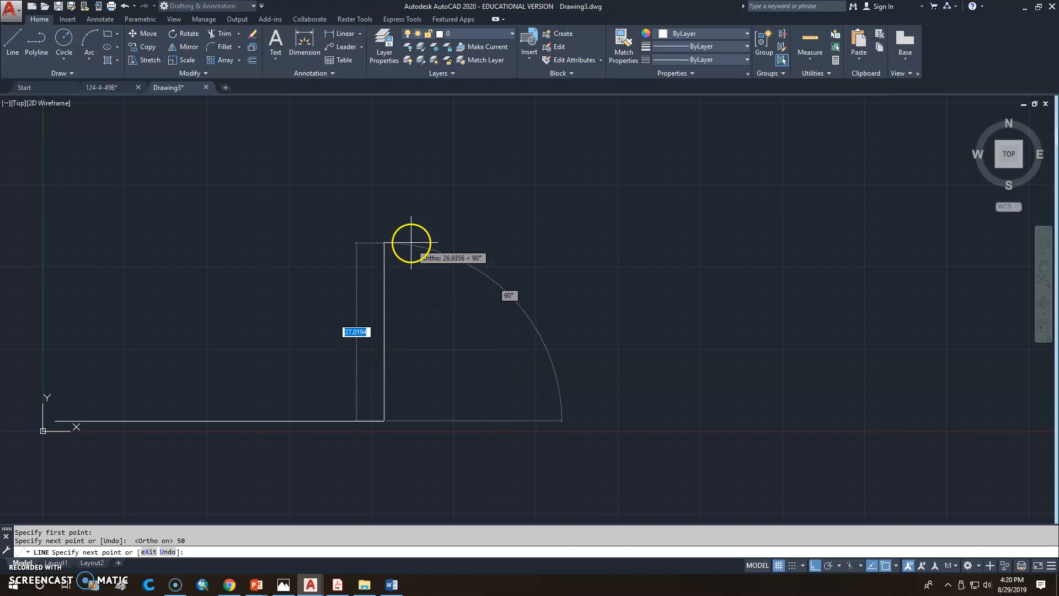
pyautogui.write('25')
pyautogui.press('Return')
pyautogui.write('10')
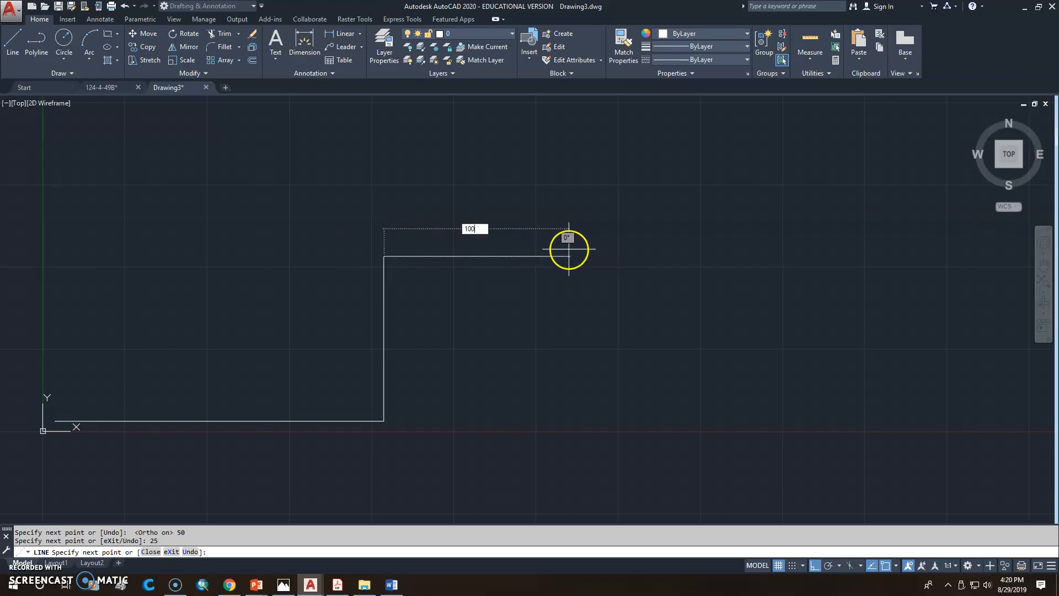
pyautogui.write('0')
pyautogui.press('Return')
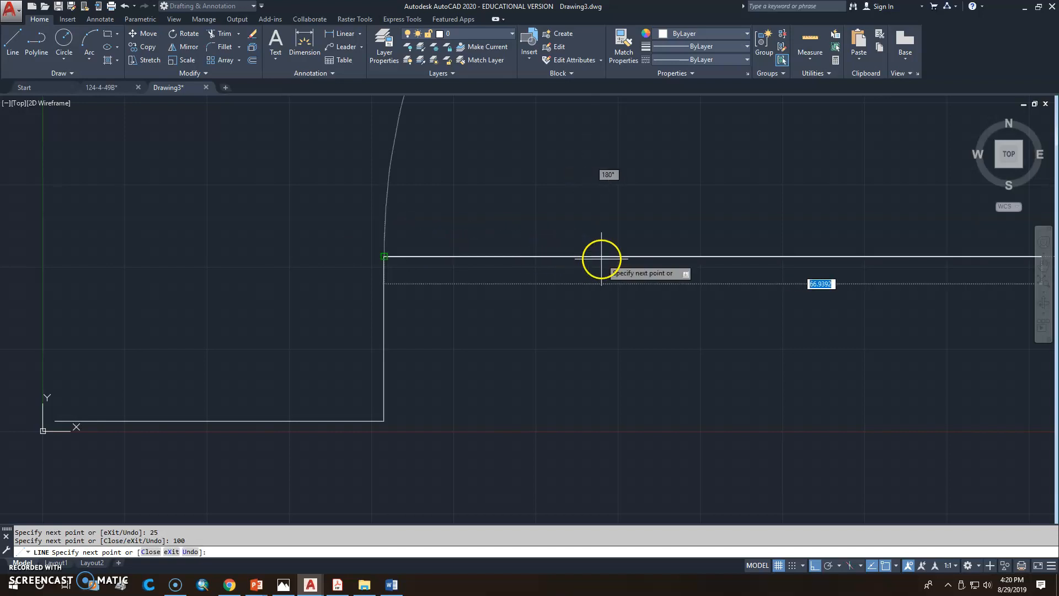
# Continue the line 25 units down and 50 units right to complete the bottom outline, and end the line.
pyautogui.scroll(-2, 602, 259)
pyautogui.moveTo(751, 275); pyautogui.dragTo(294, 293, button='middle')
pyautogui.scroll(-2, 656, 315)
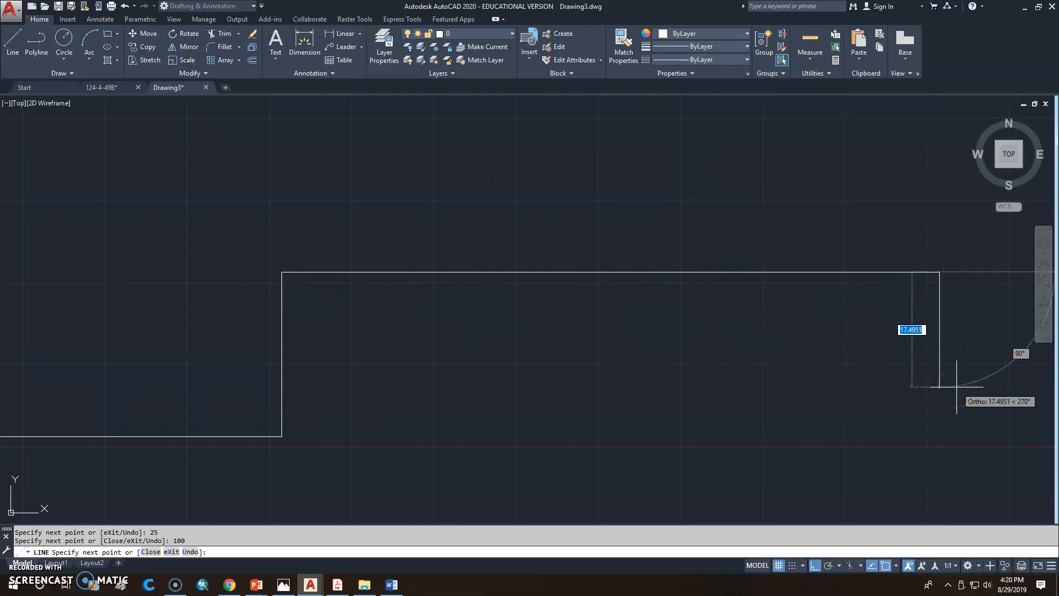
pyautogui.write('25')
pyautogui.press('Return')
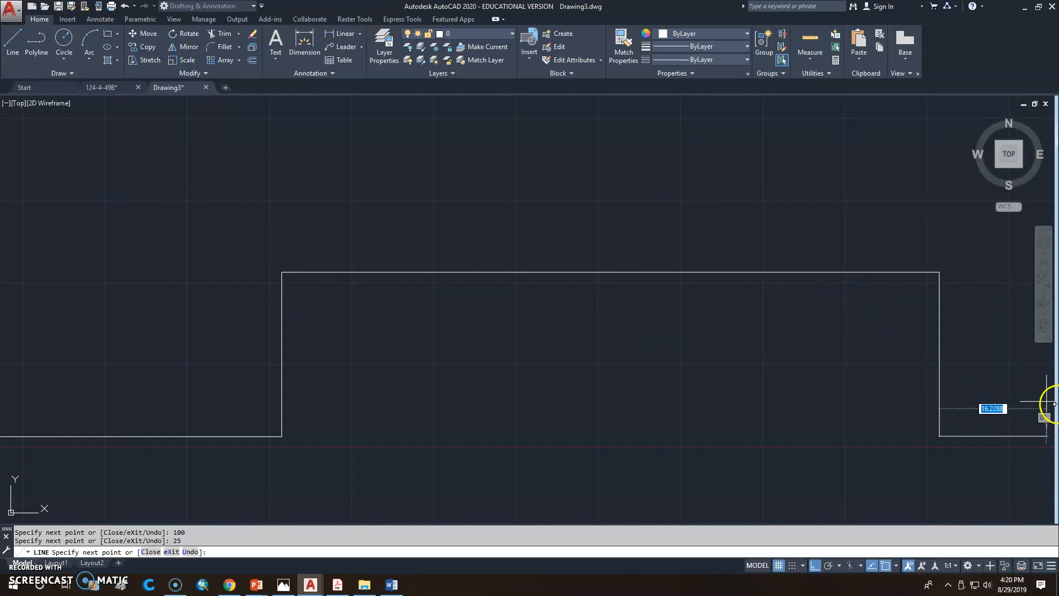
pyautogui.write('50')
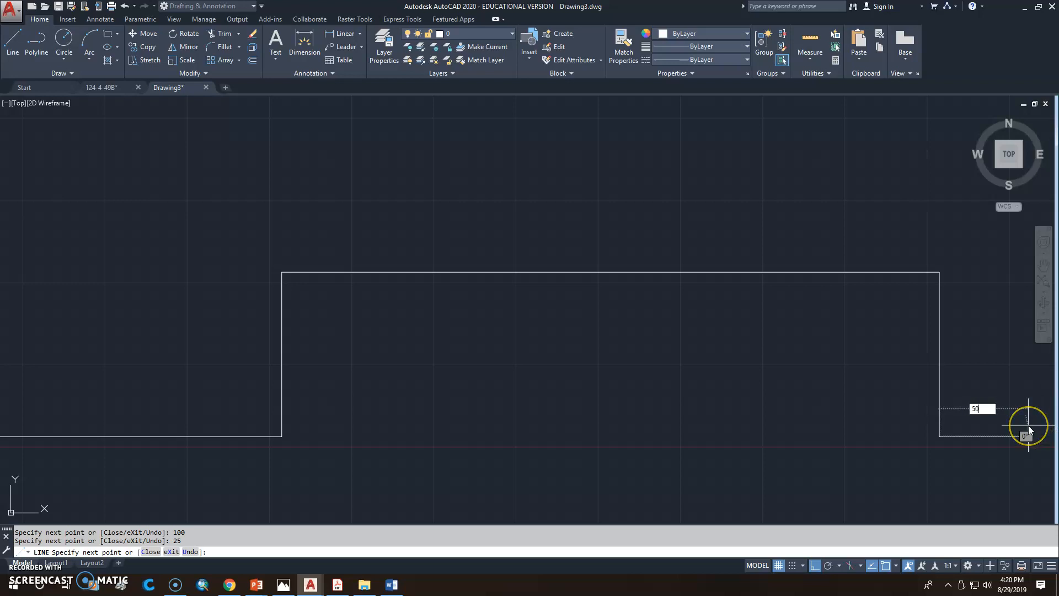
pyautogui.press('Return')
pyautogui.scroll(-1, 997, 431)
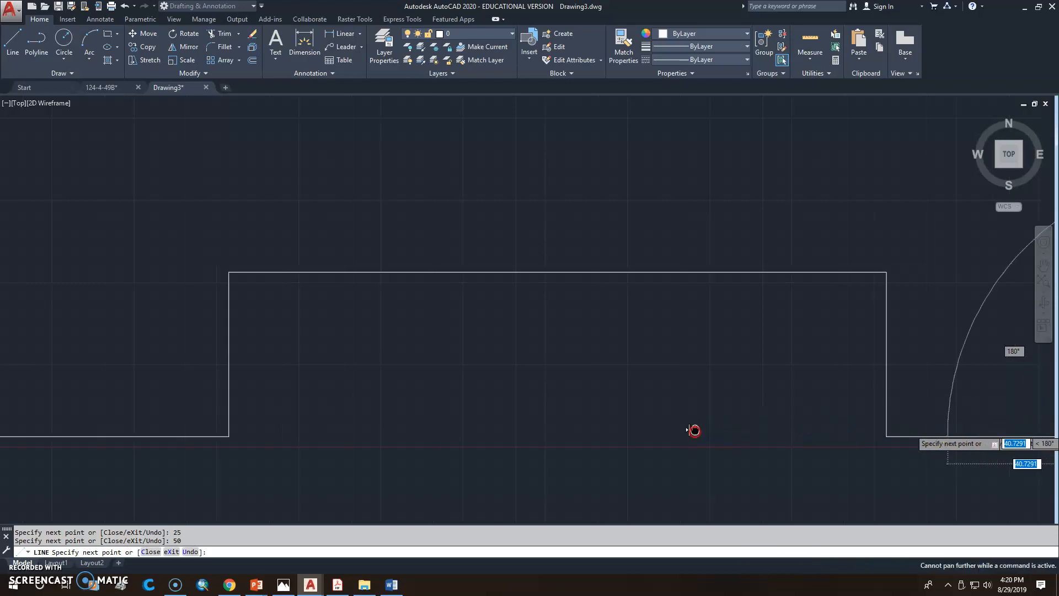
pyautogui.scroll(5, 987, 389)
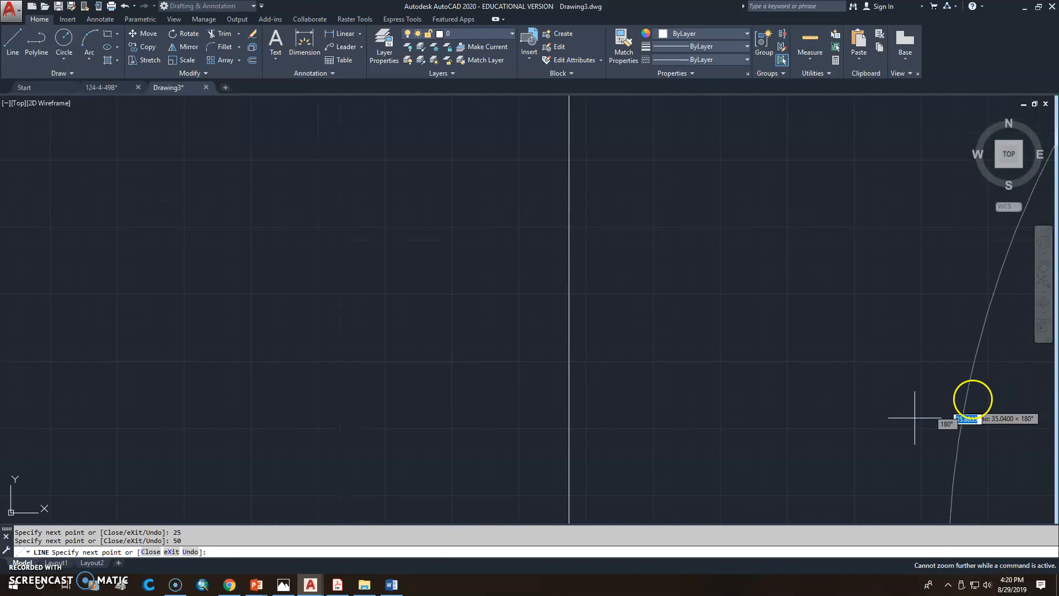
pyautogui.scroll(2, 840, 353)
pyautogui.scroll(-2, 839, 351)
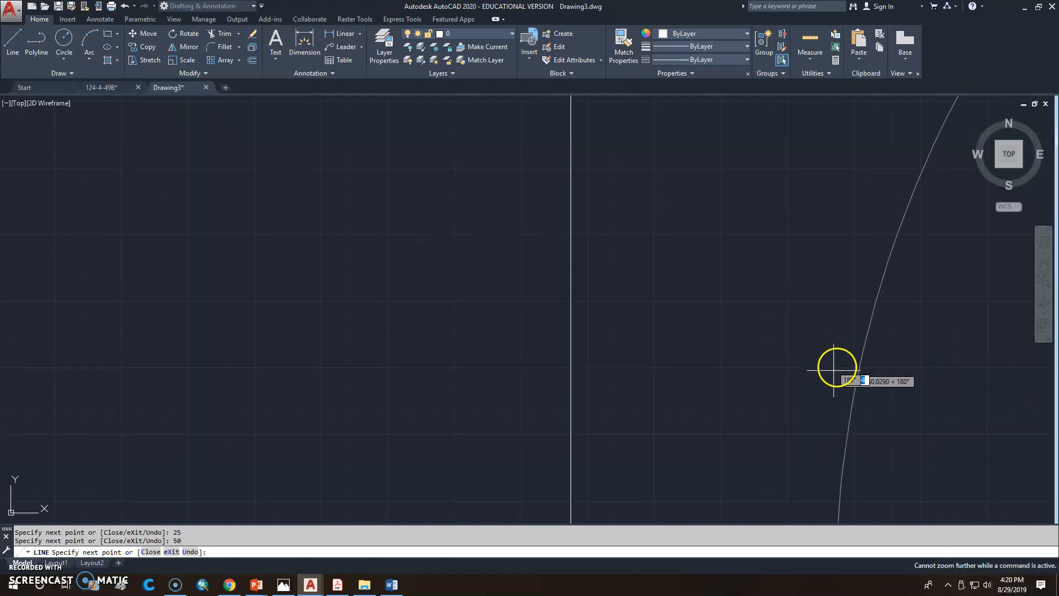
pyautogui.moveTo(839, 365); pyautogui.dragTo(858, 332, button='middle')
pyautogui.scroll(-1, 859, 332)
pyautogui.scroll(3, 872, 313)
pyautogui.scroll(-3, 871, 314)
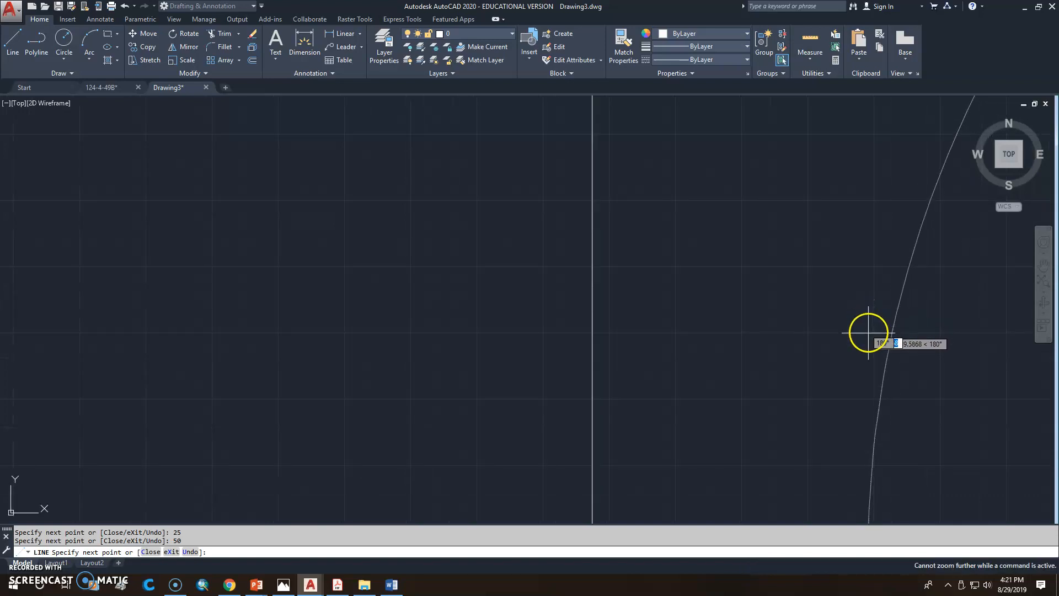
pyautogui.press('Escape')
# Start a new line at the right end of the bottom outline and draw a 125-unit vertical edge upward.
pyautogui.scroll(-5, 857, 338)
pyautogui.scroll(2, 827, 348)
pyautogui.scroll(-3, 841, 340)
pyautogui.moveTo(808, 357); pyautogui.dragTo(680, 376, button='middle')
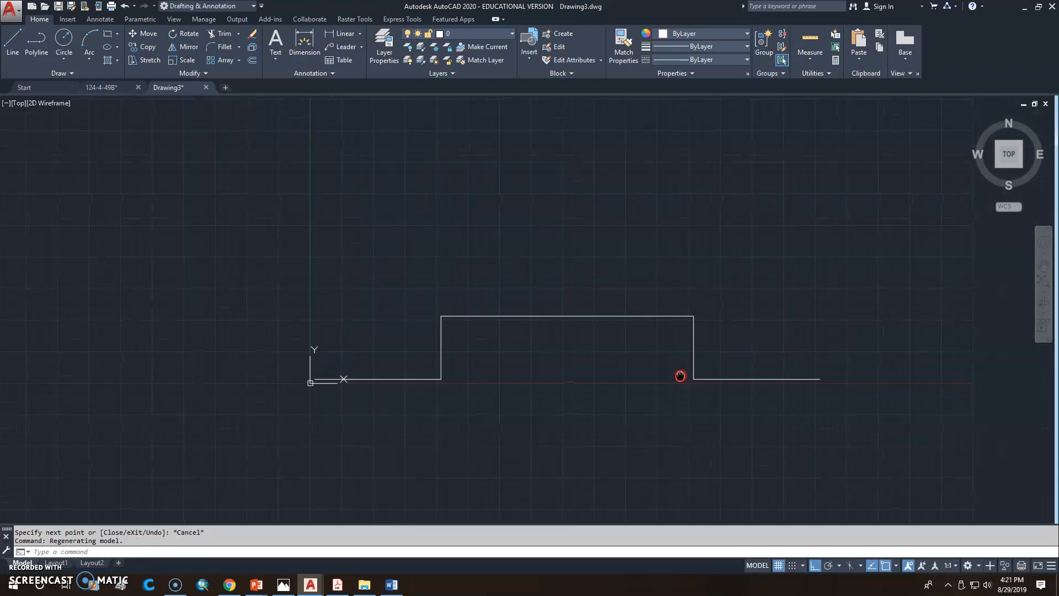
pyautogui.moveTo(862, 362); pyautogui.dragTo(818, 382, button='middle')
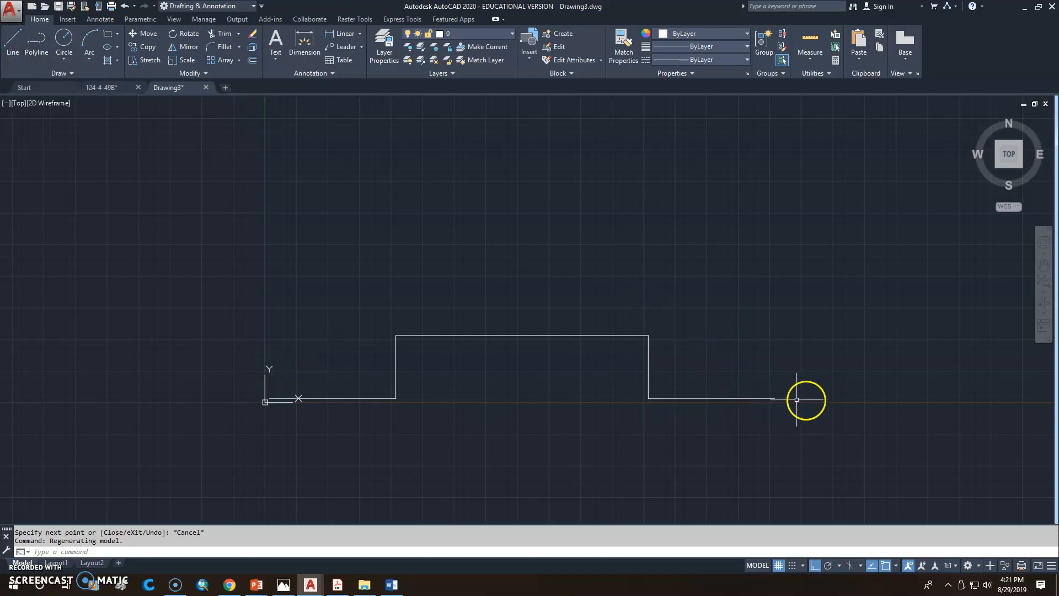
pyautogui.click(14, 48)
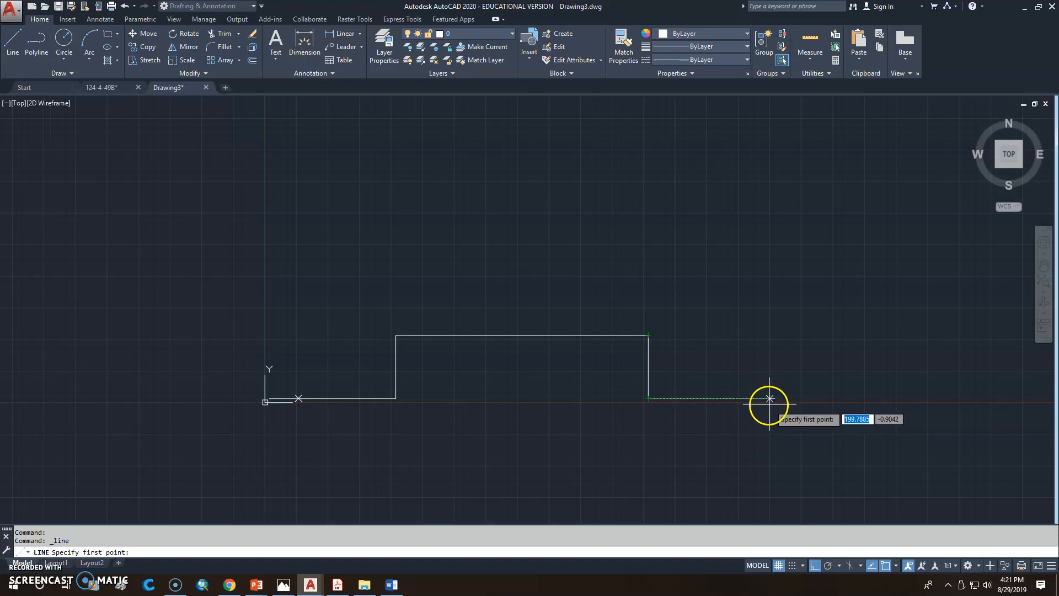
pyautogui.click(769, 400)
pyautogui.write('125')
pyautogui.press('Return')
# Continue the line 50 units left and 25 units down into the upper notch.
pyautogui.moveTo(719, 278); pyautogui.dragTo(698, 379, button='middle')
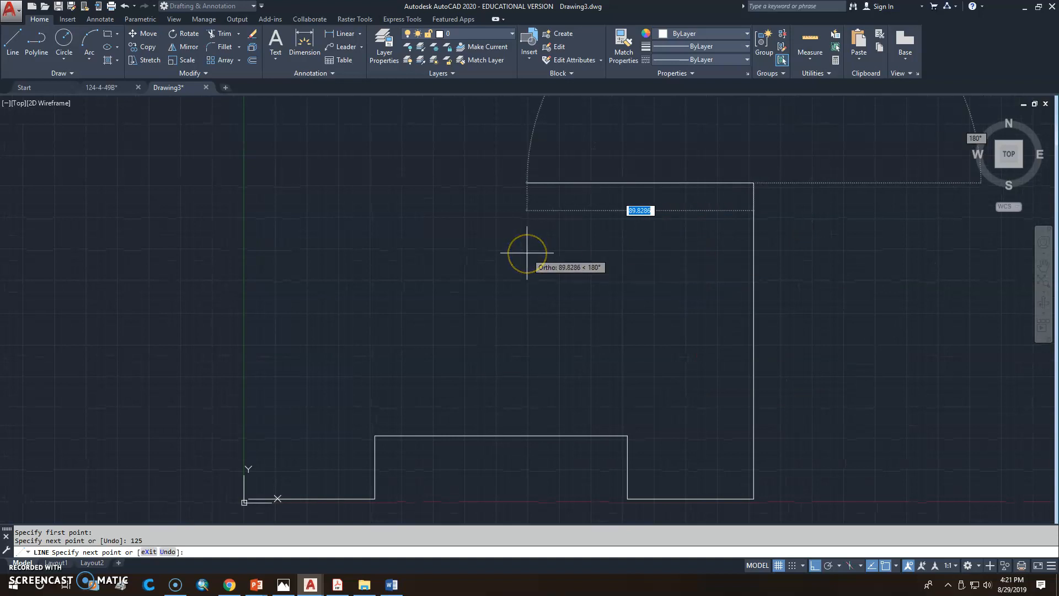
pyautogui.write('50')
pyautogui.press('Return')
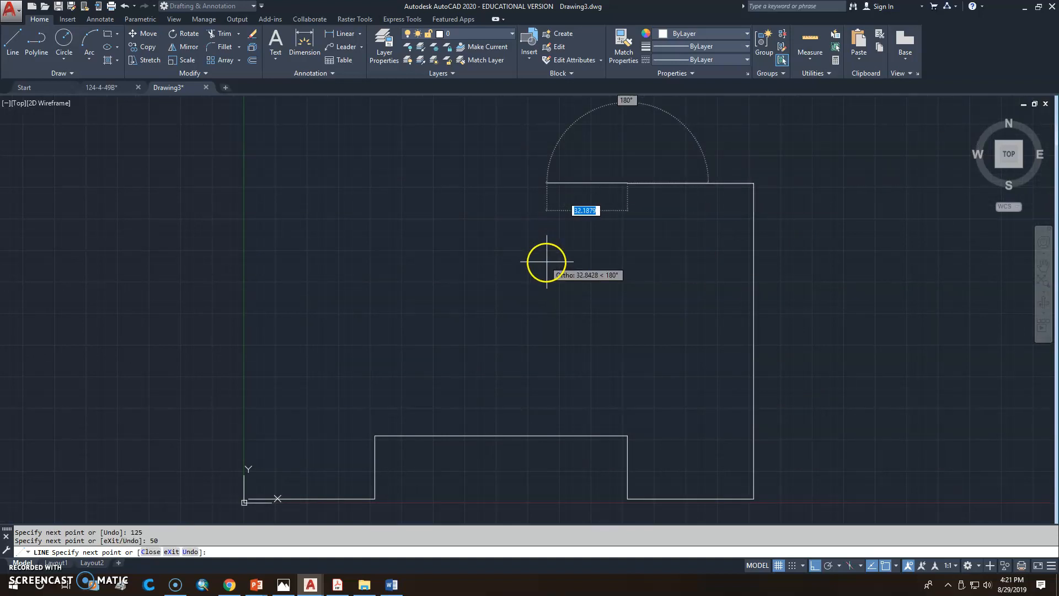
pyautogui.write('25')
pyautogui.press('Return')
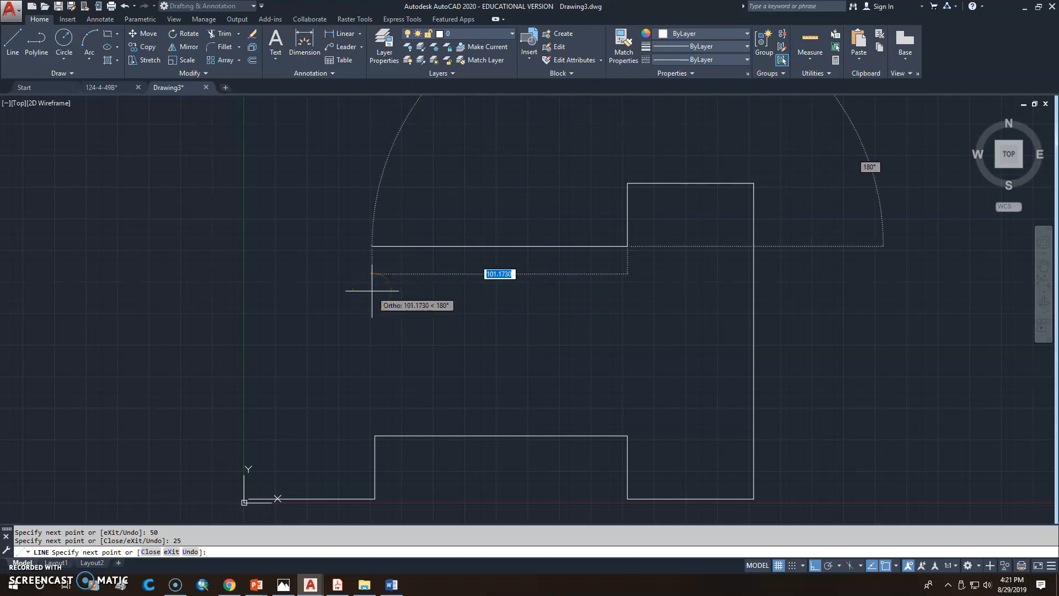
# Continue the line 100 units left and 25 units up to finish the upper notch.
pyautogui.write('100')
pyautogui.press('Return')
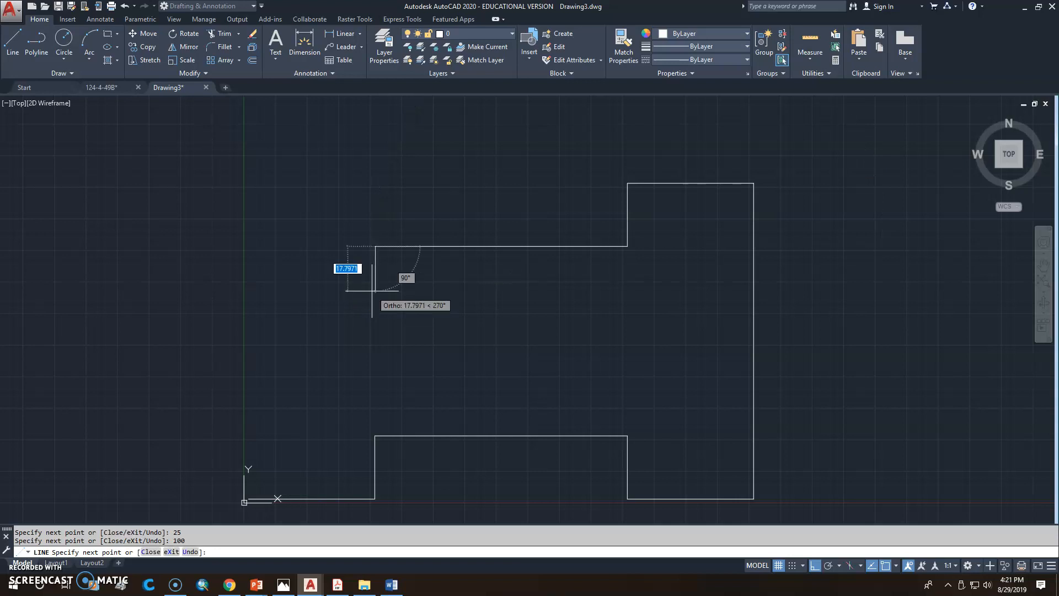
pyautogui.write('25')
pyautogui.press('Return')
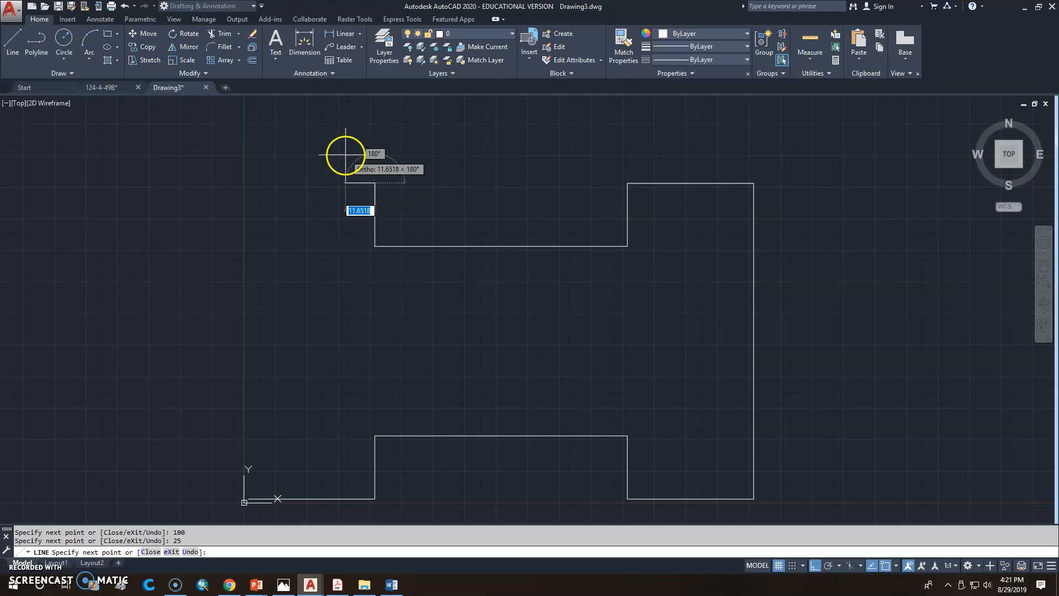
# Close the outline with segments 50 units left and 125 units down to the starting corner, and end the line.
pyautogui.write('50')
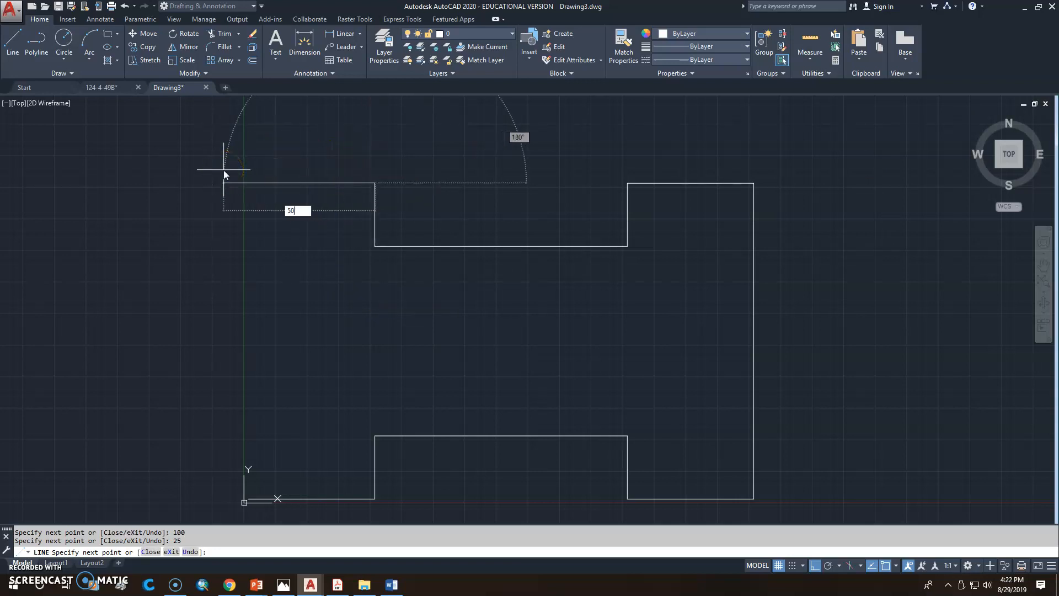
pyautogui.press('Return')
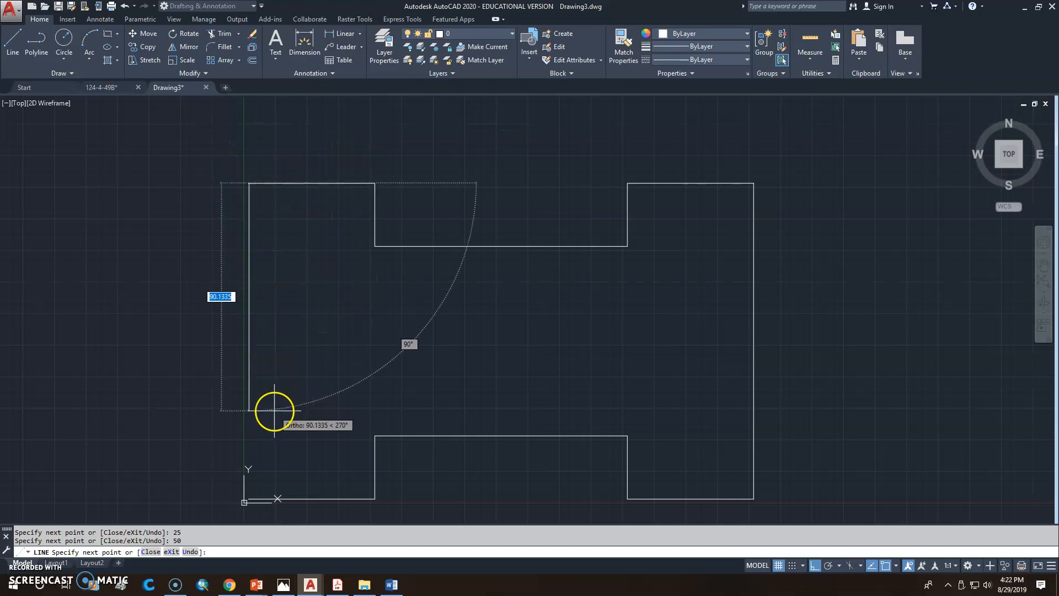
pyautogui.write('125')
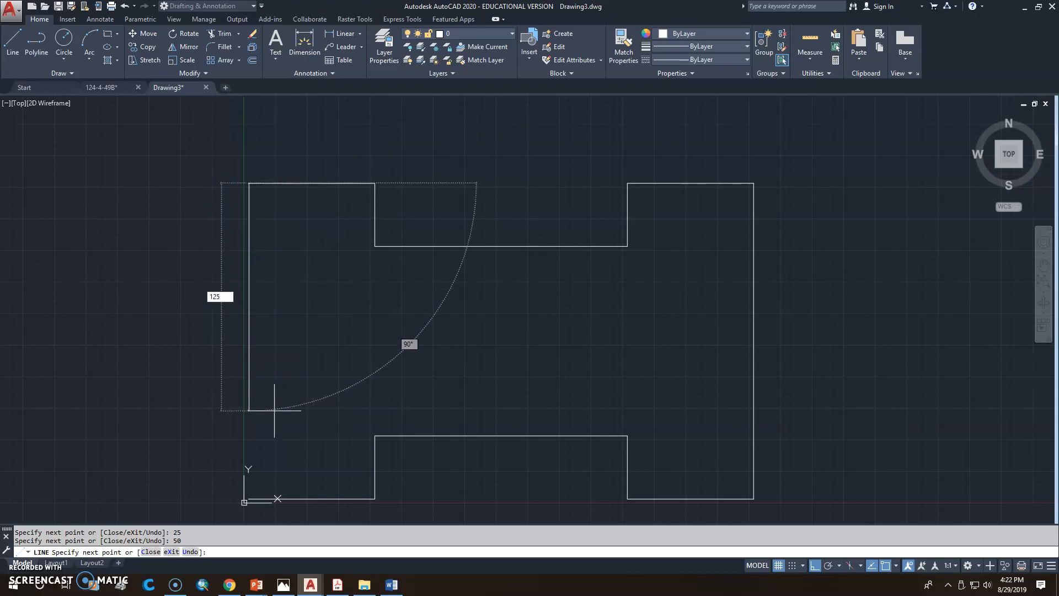
pyautogui.press('Return')
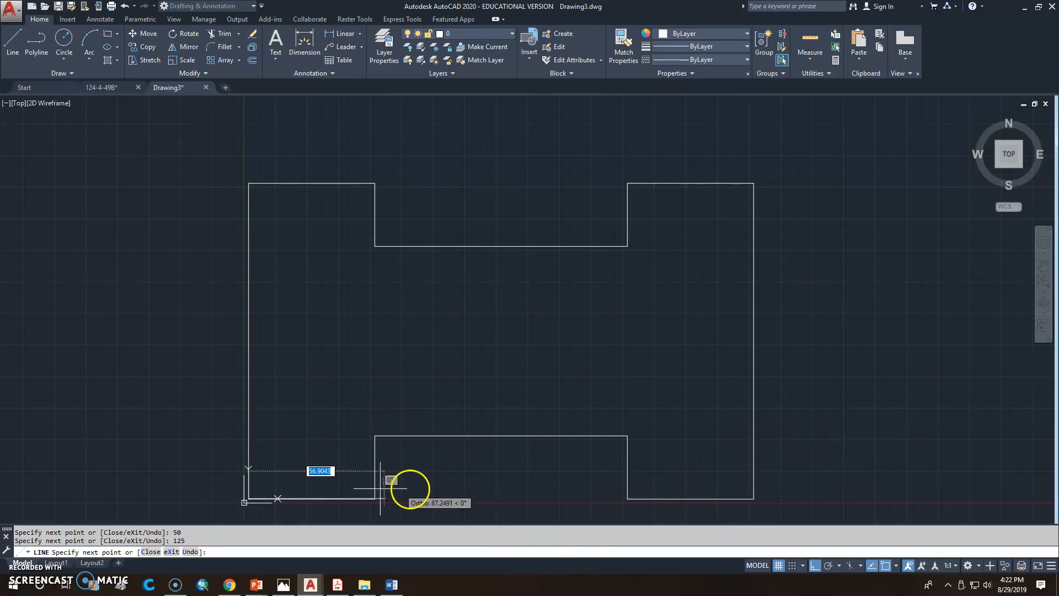
pyautogui.press('Escape')
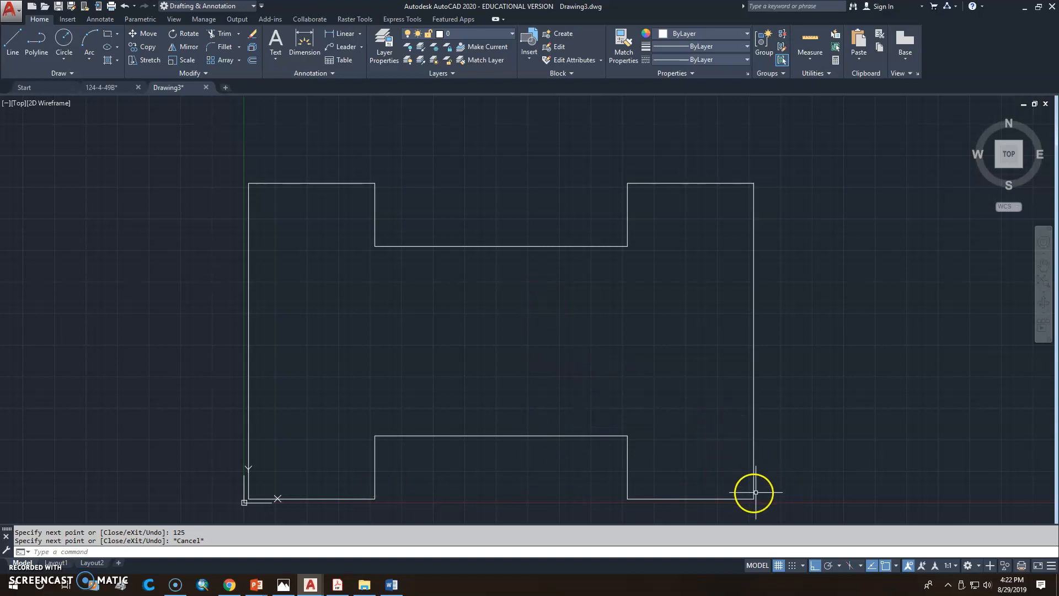
pyautogui.moveTo(730, 485); pyautogui.dragTo(723, 452, button='middle')
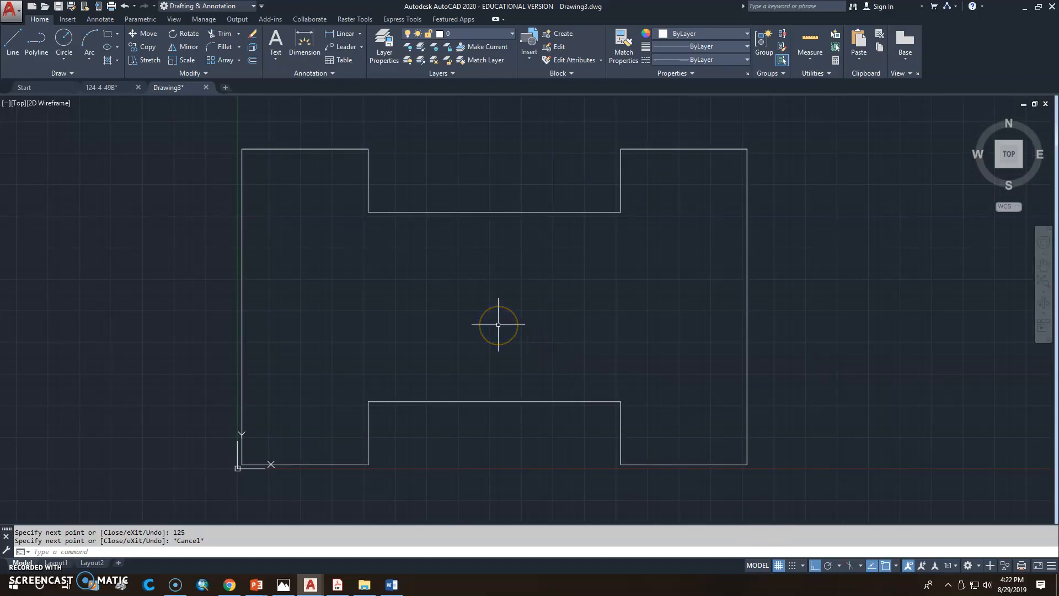
# Draw a short horizontal stray line in empty space well above and to the right of the notched profile.
pyautogui.scroll(-6, 498, 324)
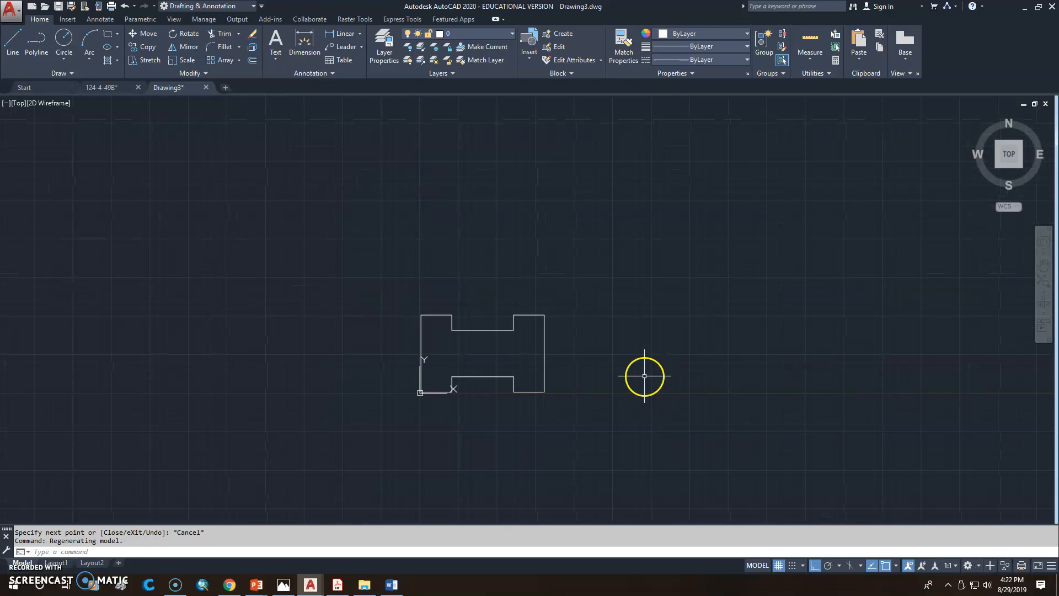
pyautogui.middleClick(615, 347)
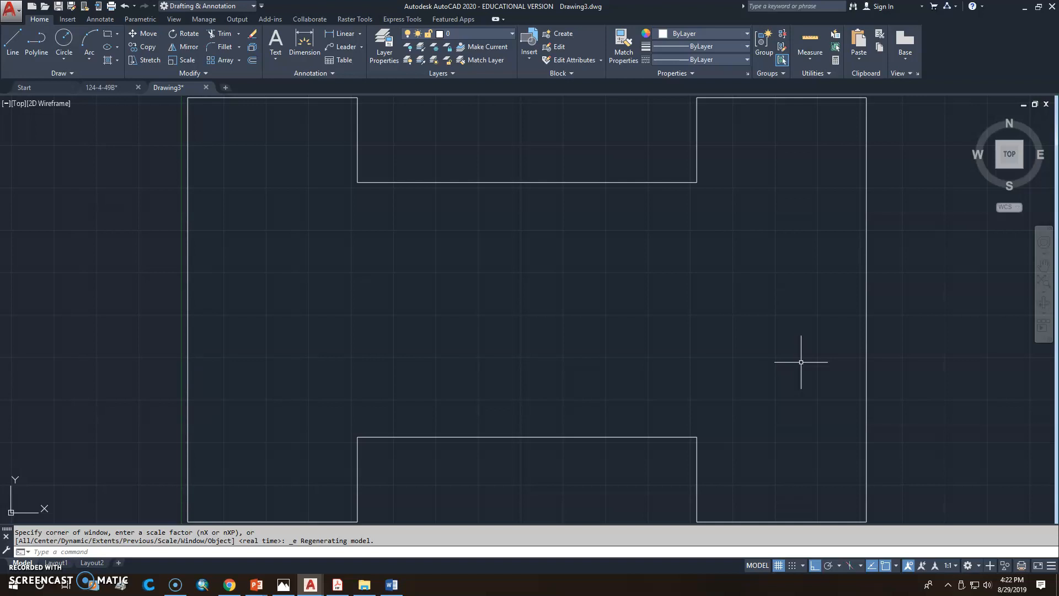
pyautogui.scroll(-10, 711, 279)
pyautogui.moveTo(916, 308); pyautogui.dragTo(532, 370, button='middle')
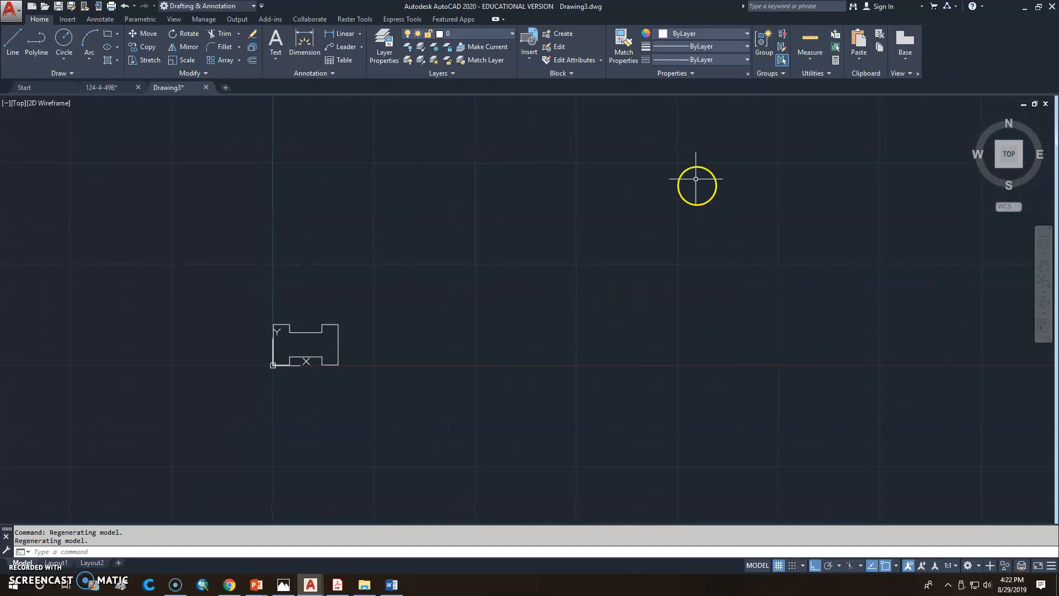
pyautogui.write('l')
pyautogui.press('Return')
pyautogui.click(711, 183)
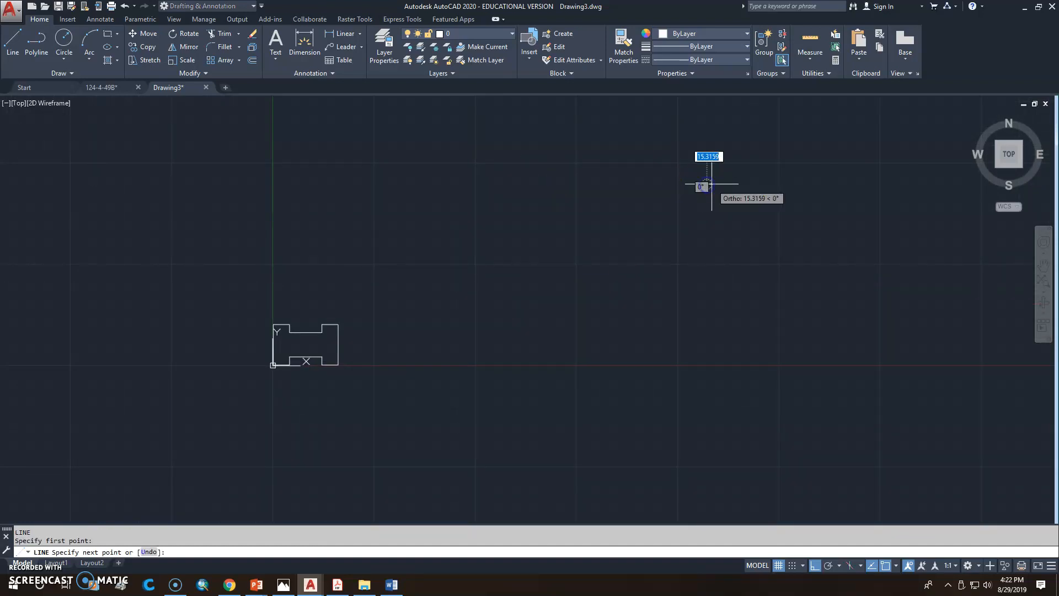
pyautogui.press('Escape')
# Erase the short stray line far above and right of the profile, and zoom the drawing to its extents.
pyautogui.moveTo(438, 298); pyautogui.dragTo(707, 212, button='middle')
pyautogui.scroll(10, 553, 286)
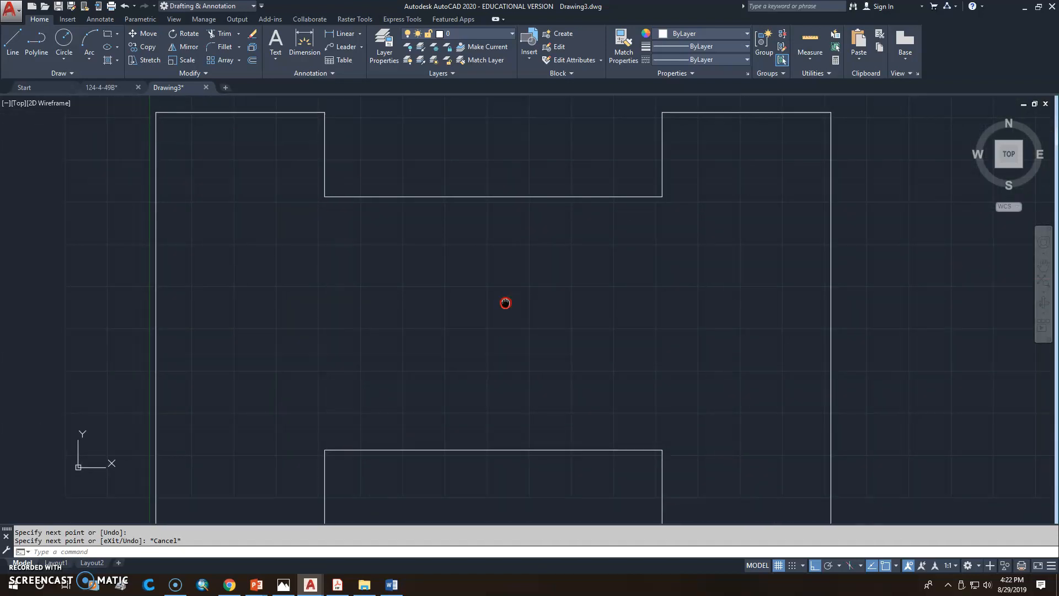
pyautogui.middleClick(521, 292)
pyautogui.middleClick(521, 292)
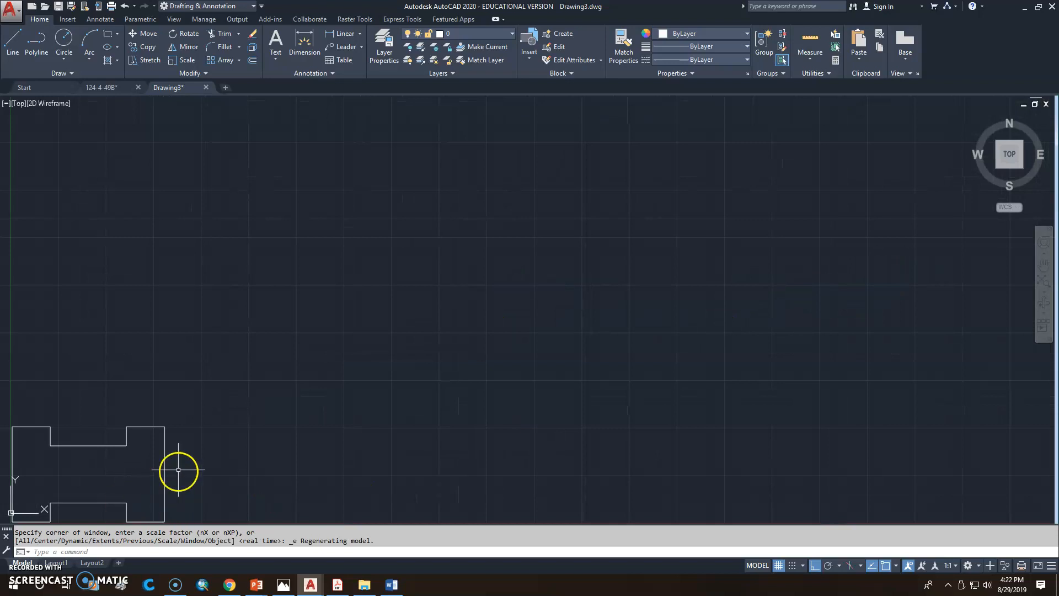
pyautogui.scroll(-2, 204, 449)
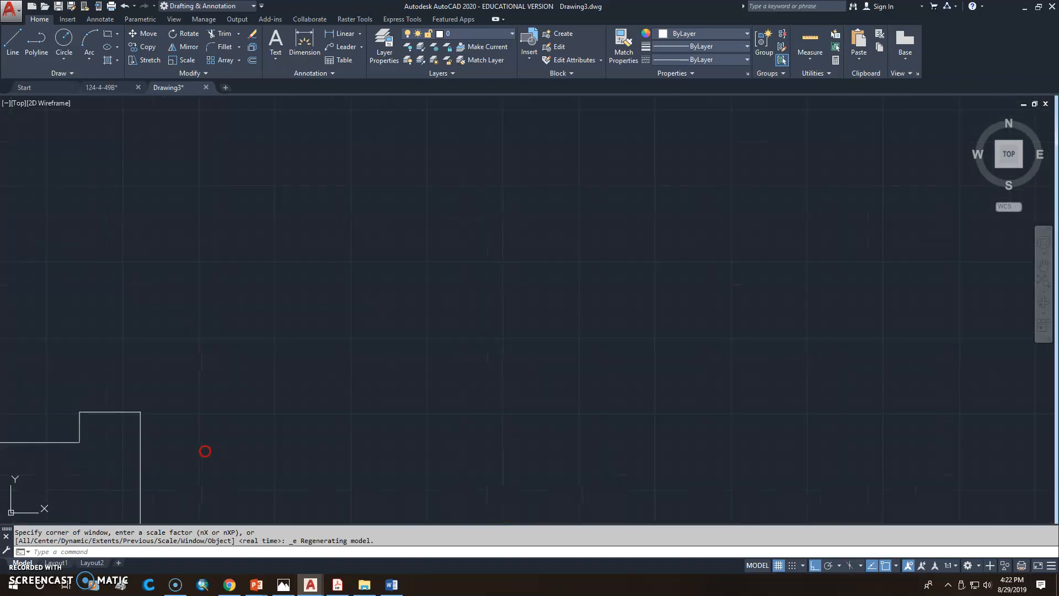
pyautogui.moveTo(201, 444); pyautogui.dragTo(194, 418, button='middle')
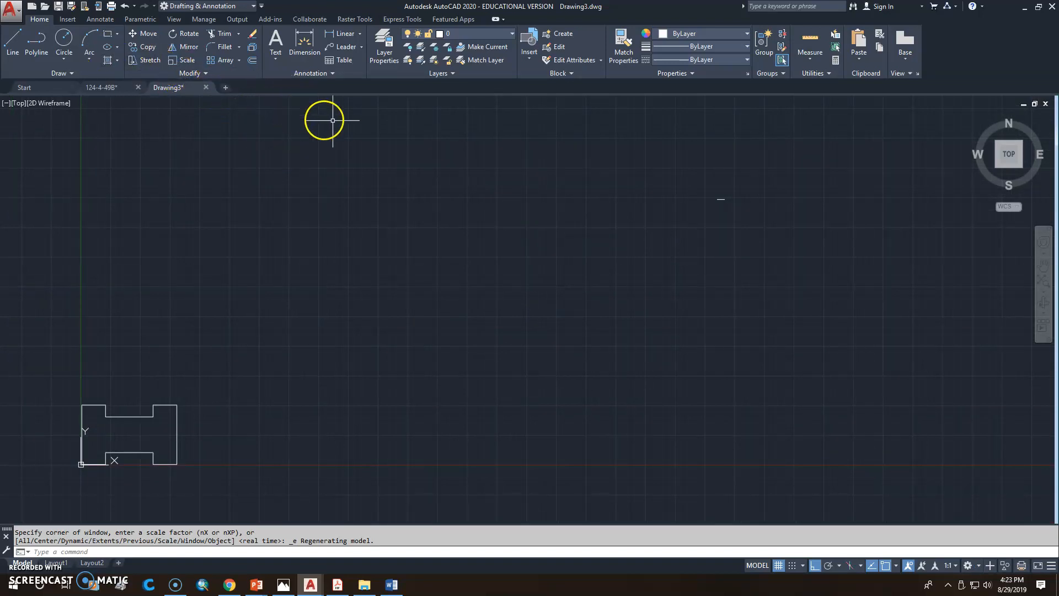
pyautogui.click(251, 37)
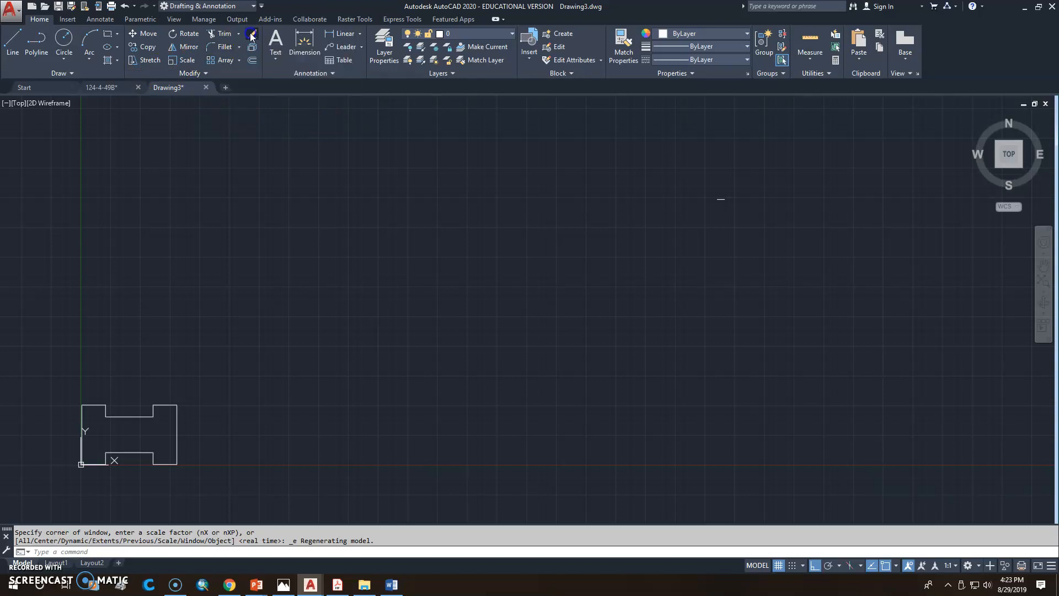
pyautogui.click(681, 179)
pyautogui.click(763, 234)
pyautogui.press('Return')
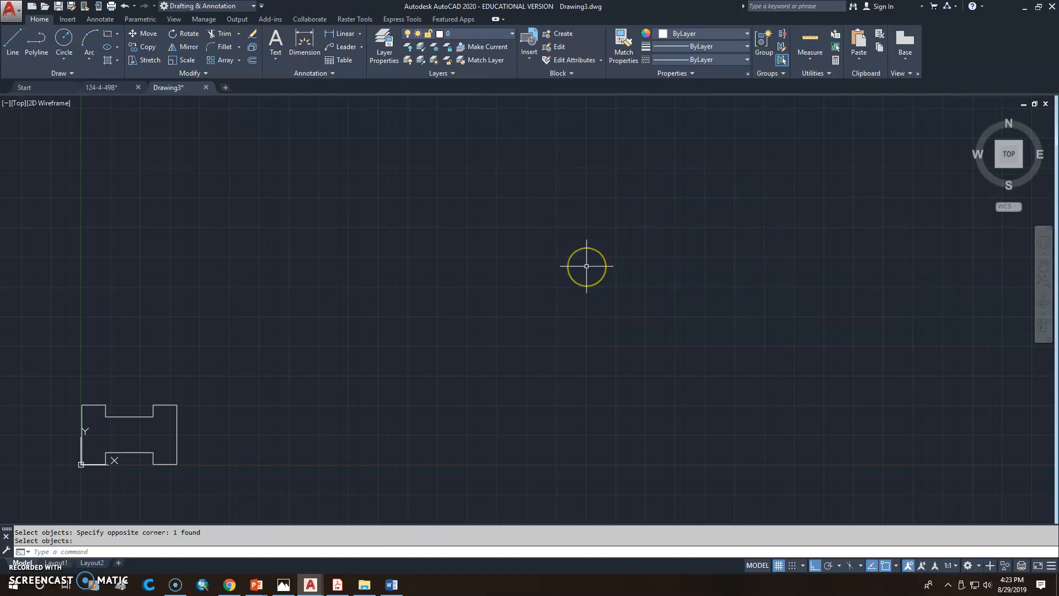
pyautogui.middleClick(586, 266)
pyautogui.middleClick(586, 266)
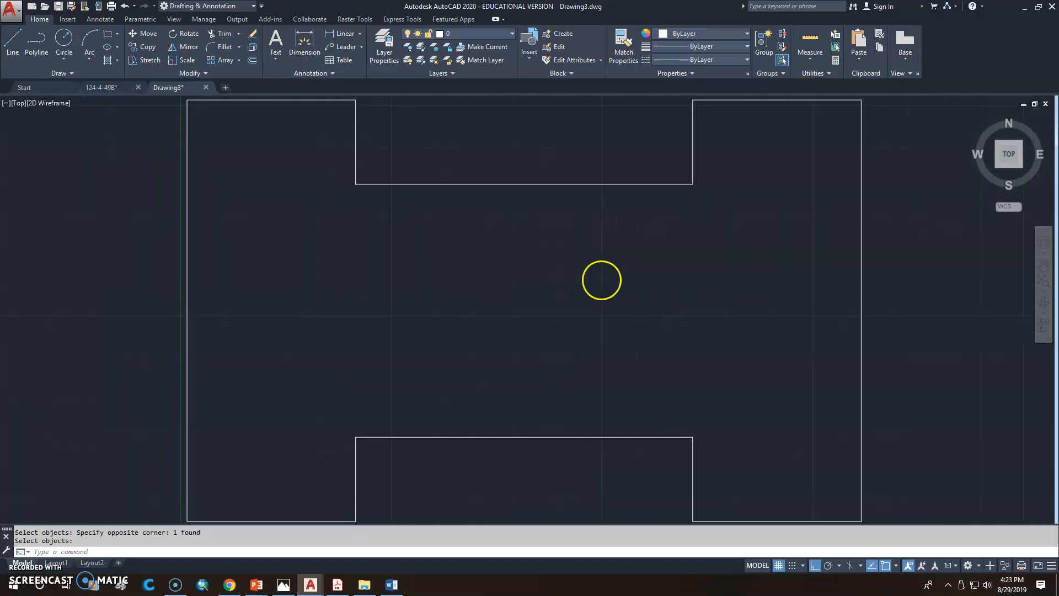
pyautogui.click(12, 8)
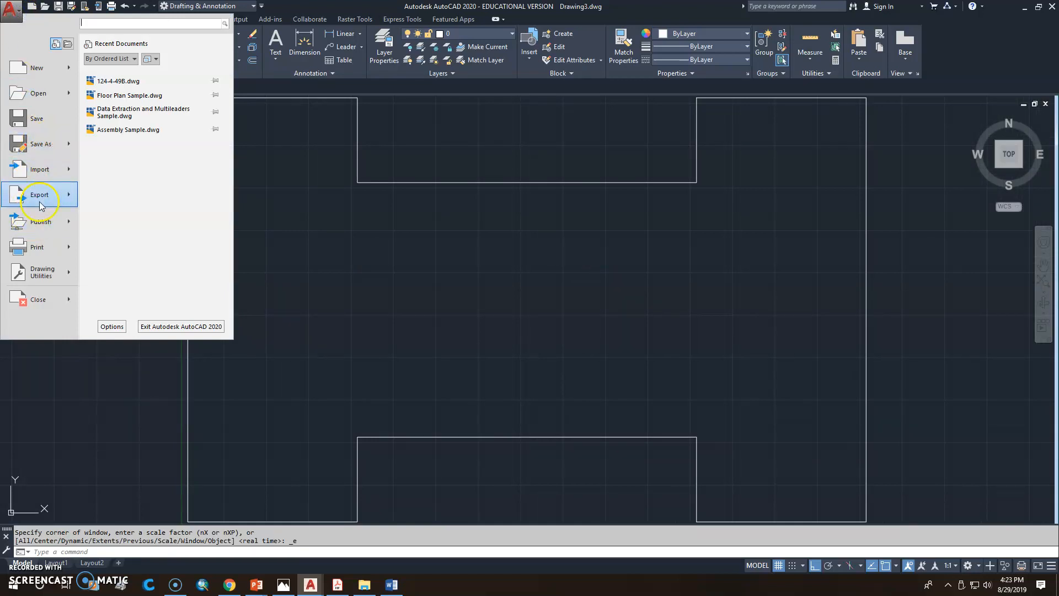
pyautogui.moveTo(40, 205)
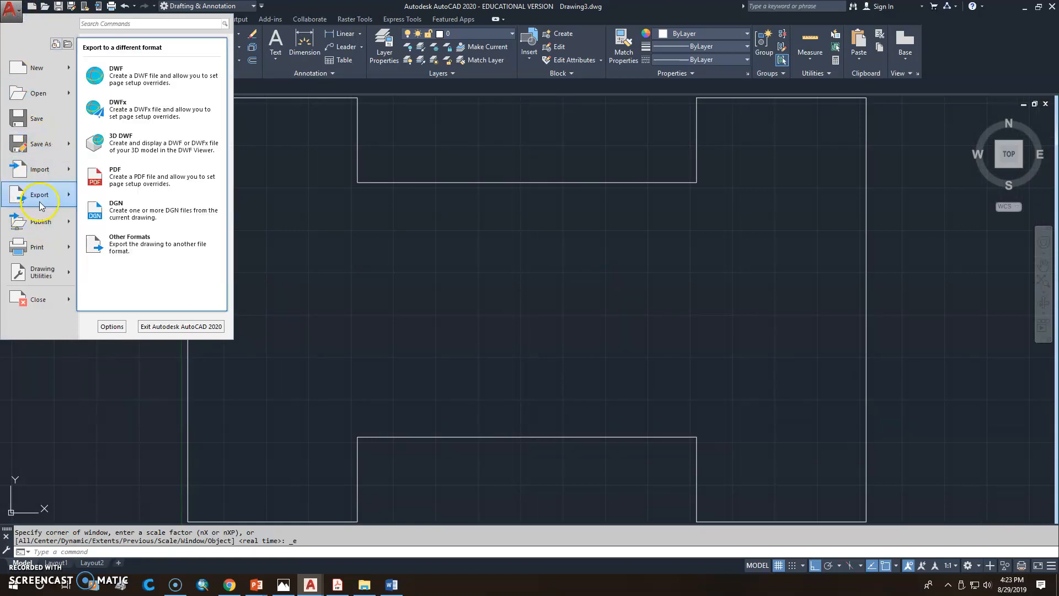
pyautogui.click(180, 179)
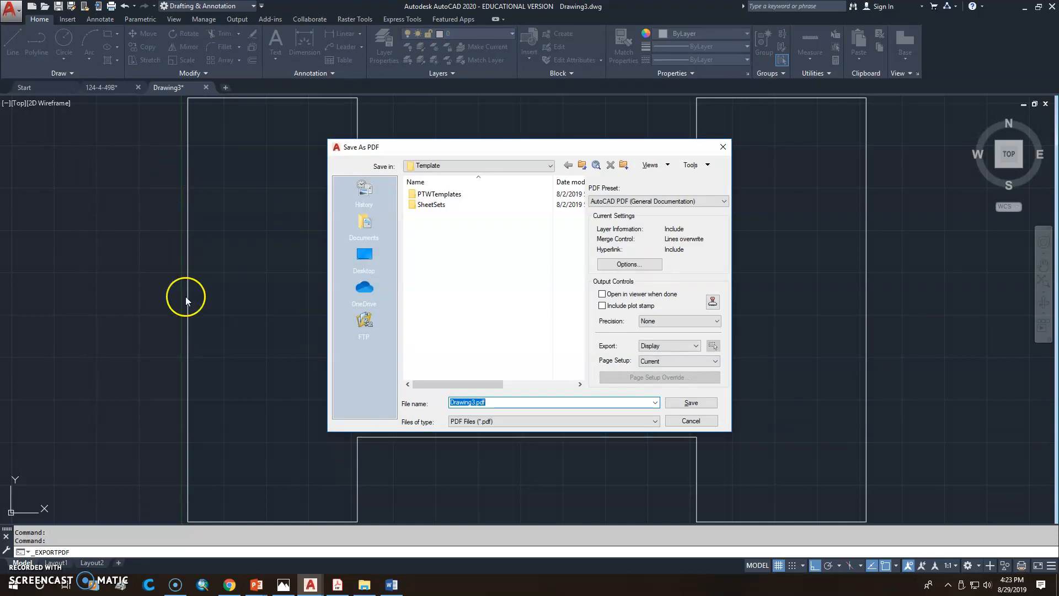
pyautogui.click(694, 421)
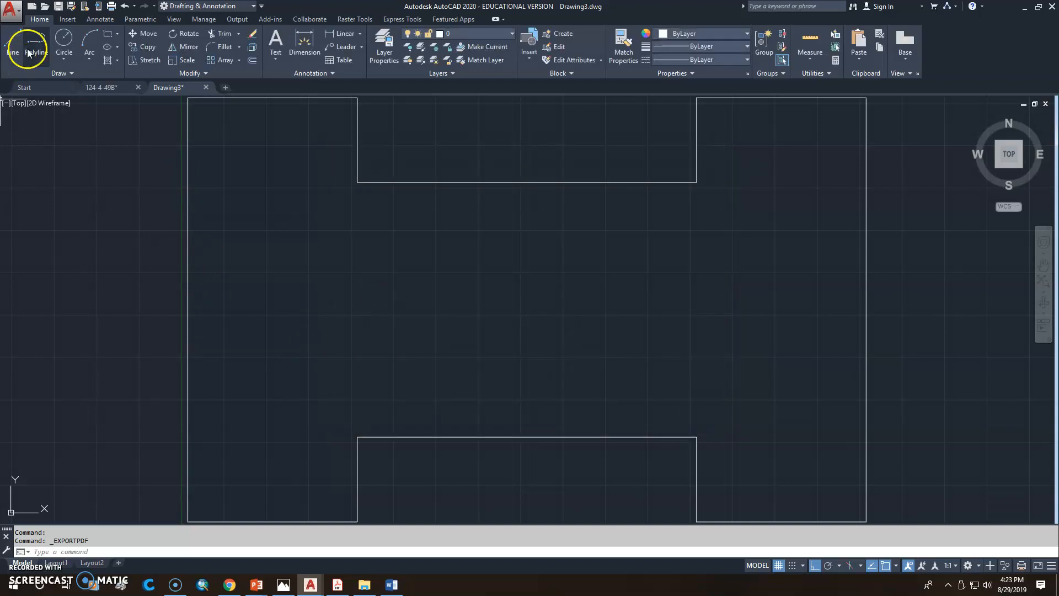
# Set up a model plot using the DWG To PDF.pc3 plotter, with the plot area set to Extents and the plot centered.
pyautogui.click(22, 16)
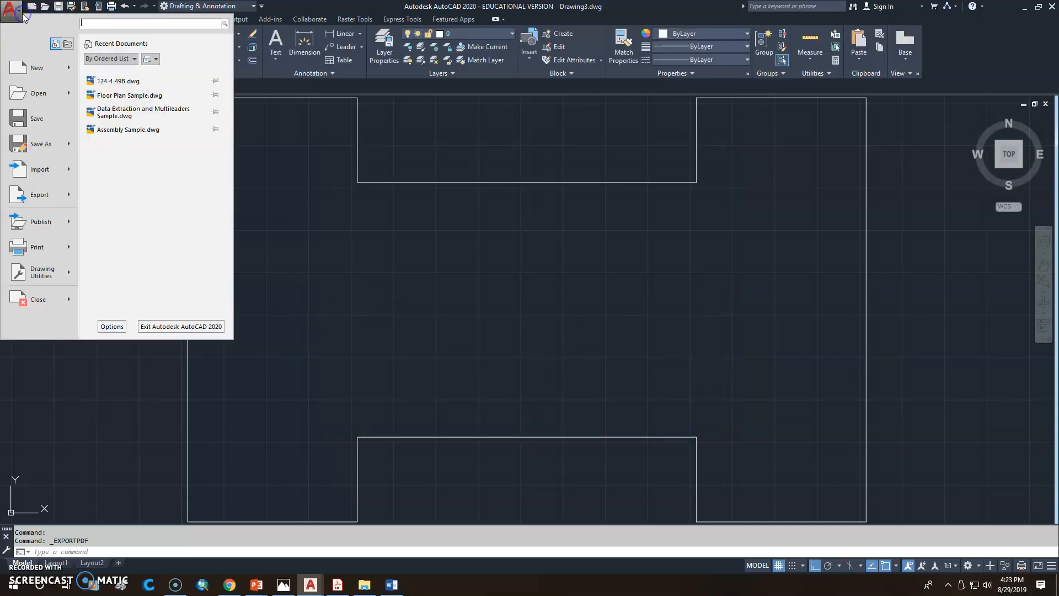
pyautogui.click(44, 247)
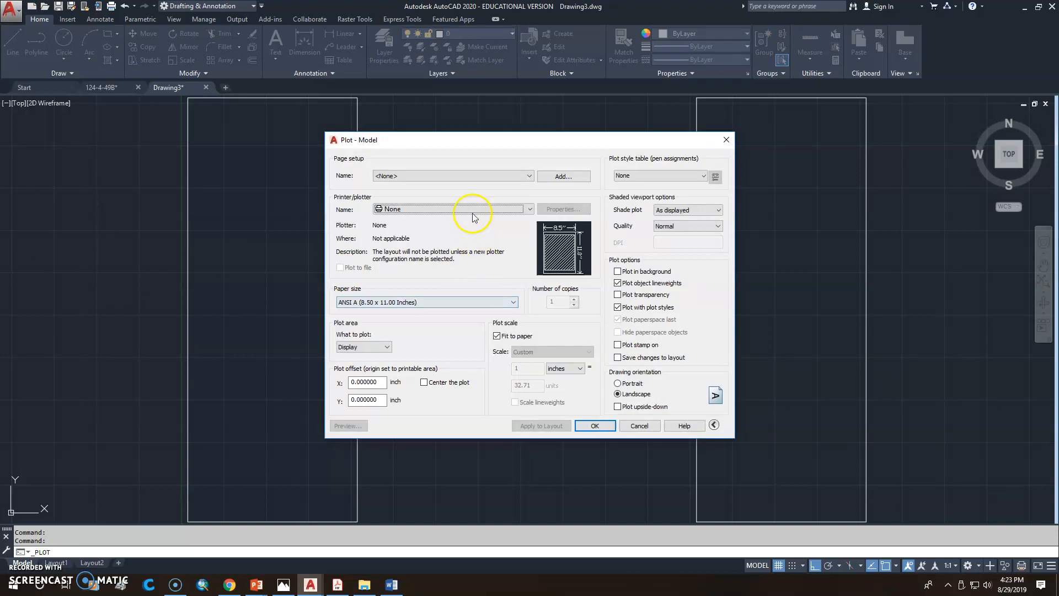
pyautogui.click(474, 208)
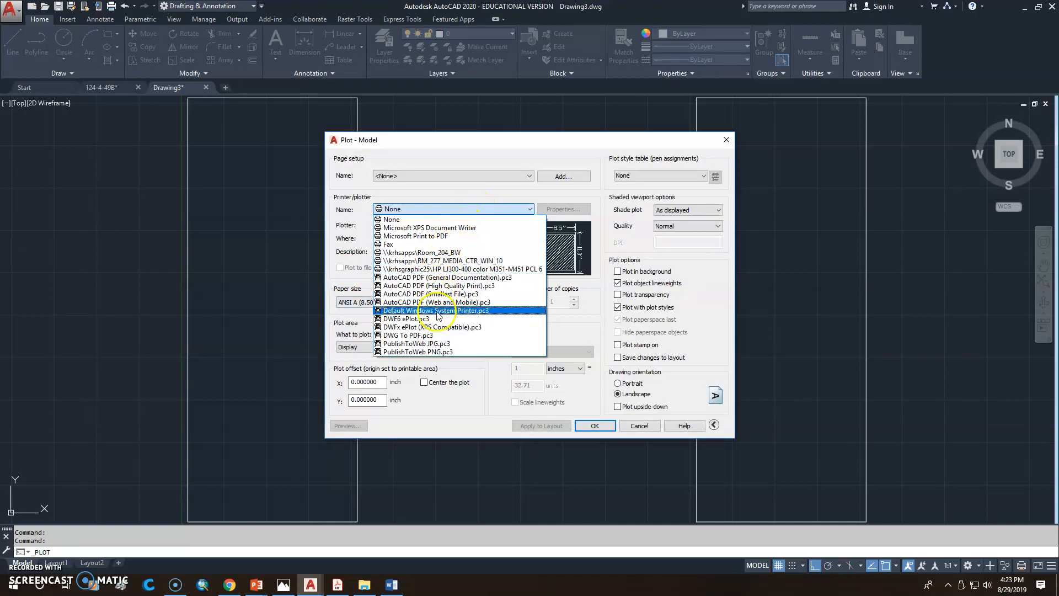
pyautogui.click(429, 334)
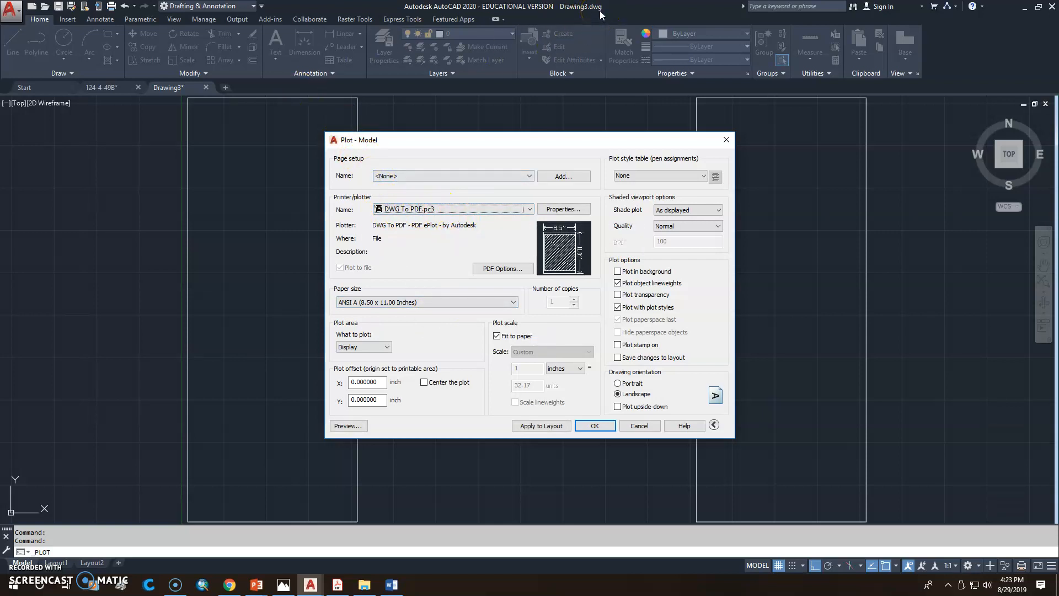
pyautogui.click(369, 346)
pyautogui.click(372, 365)
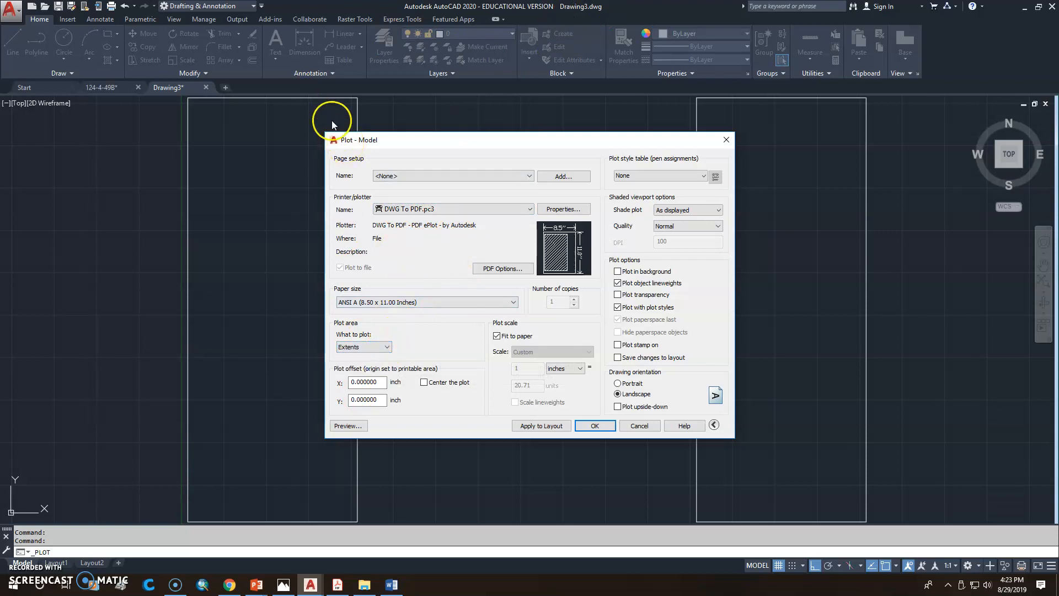
pyautogui.click(423, 383)
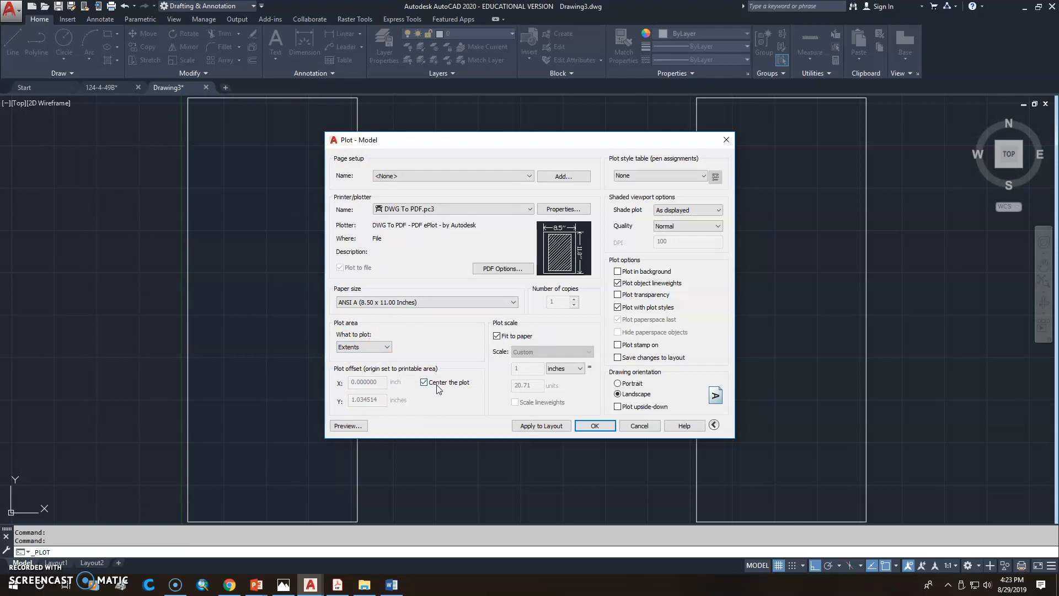
# Turn off Fit to paper, set the plot scale to 1:1, and preview the plot before returning to the plot settings.
pyautogui.click(497, 337)
pyautogui.click(579, 351)
pyautogui.click(548, 370)
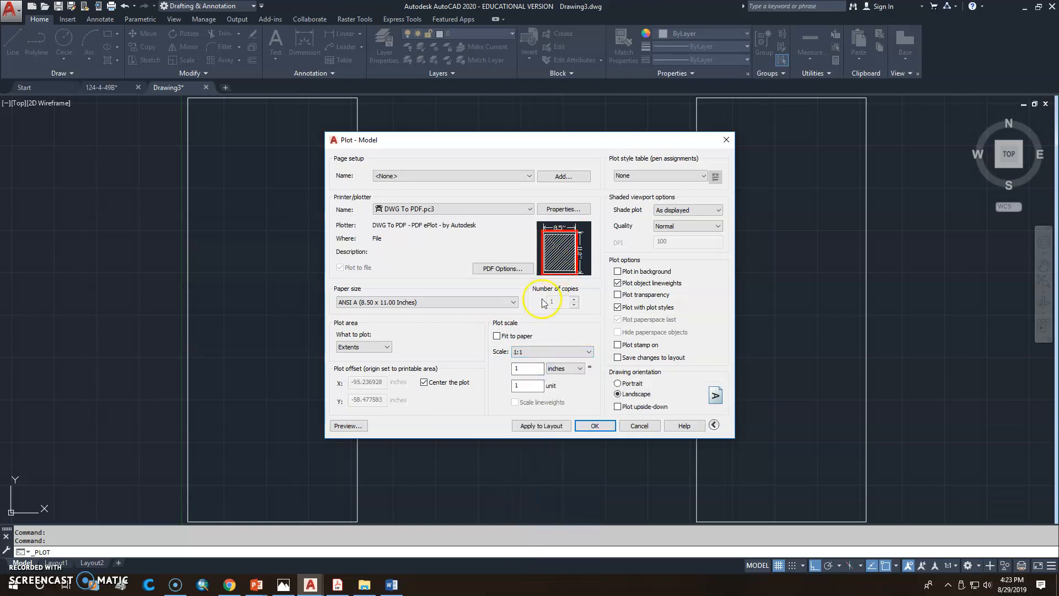
pyautogui.click(349, 426)
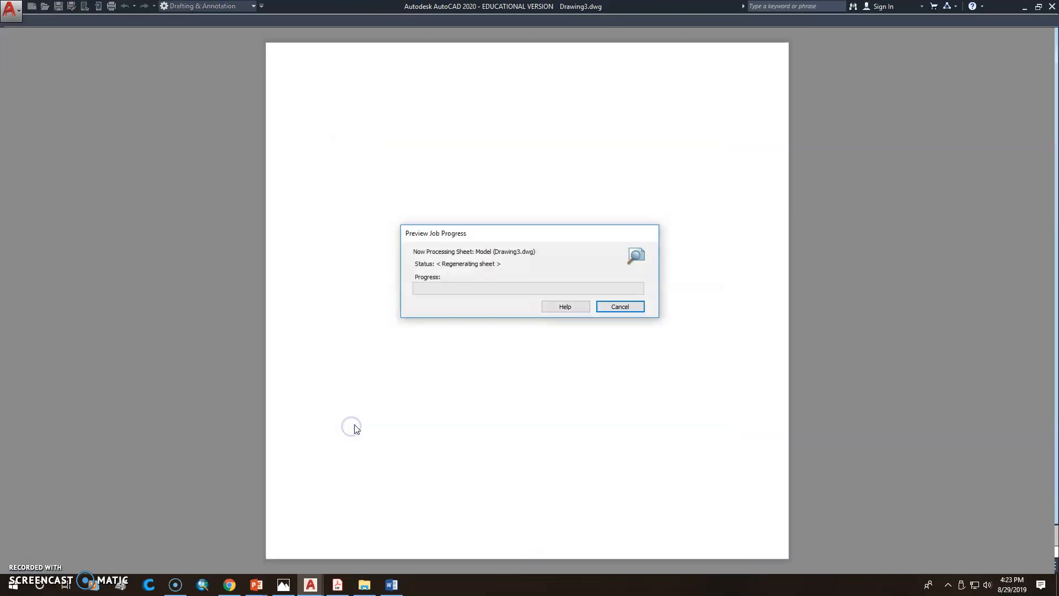
pyautogui.rightClick(407, 401)
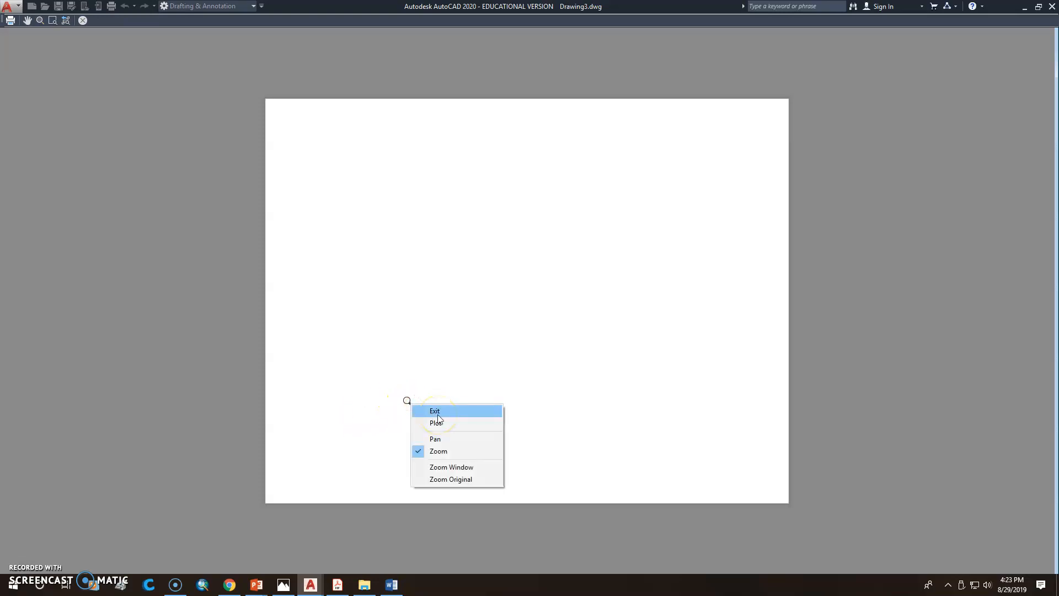
pyautogui.click(443, 413)
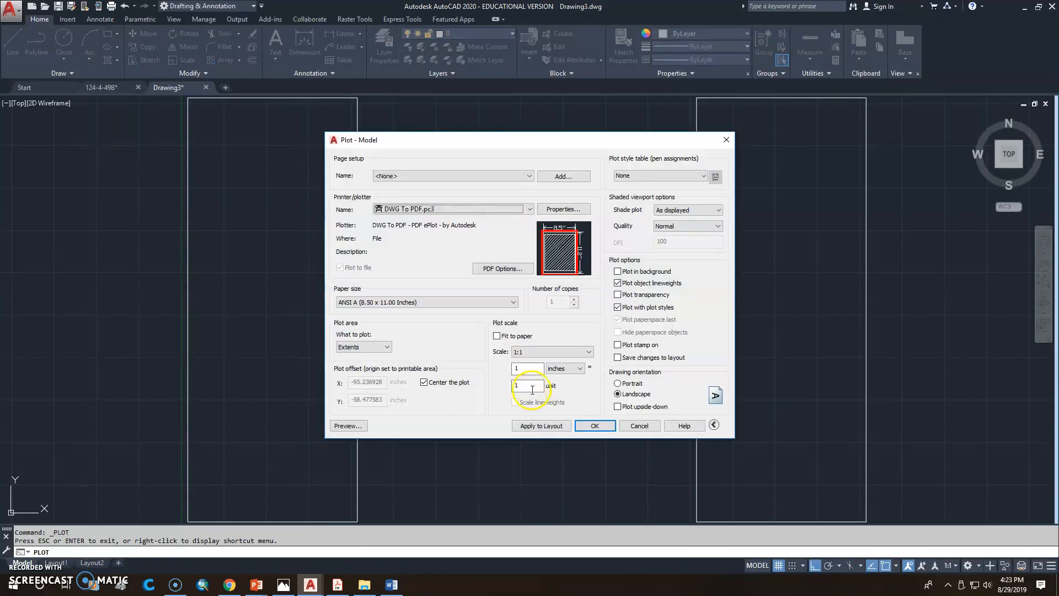
# Try plot scales of 1:10 and 1:50, preview the plot at 1:50 despite the annotation scale mismatch, and close the preview.
pyautogui.click(589, 352)
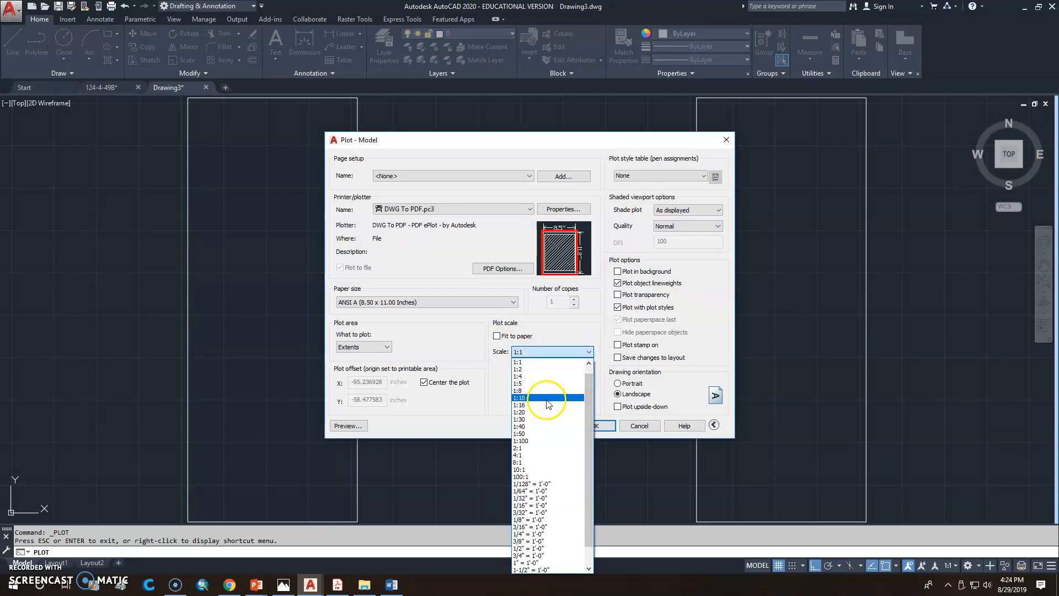
pyautogui.click(548, 398)
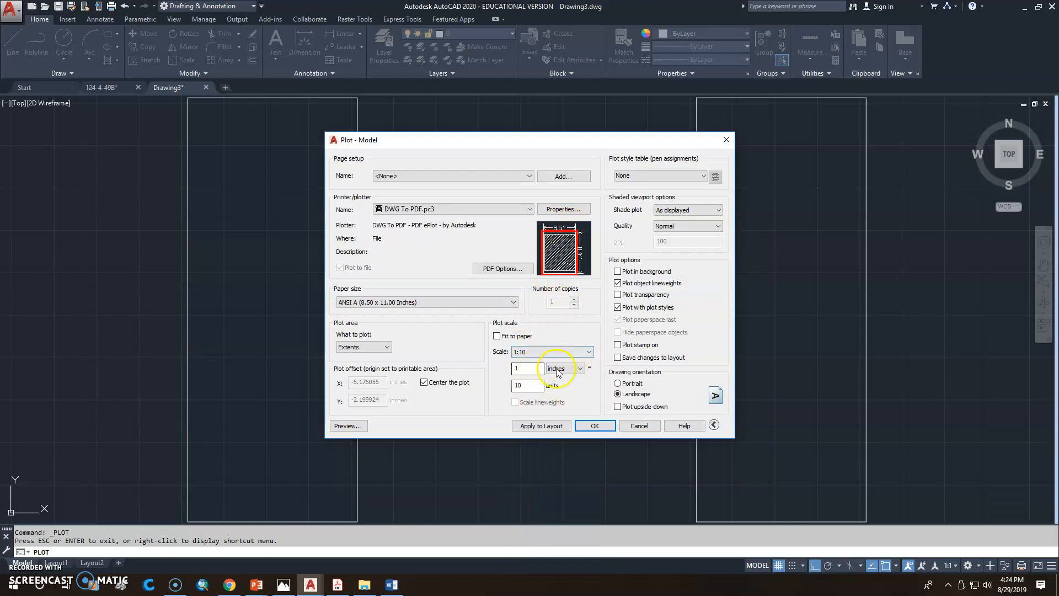
pyautogui.click(589, 351)
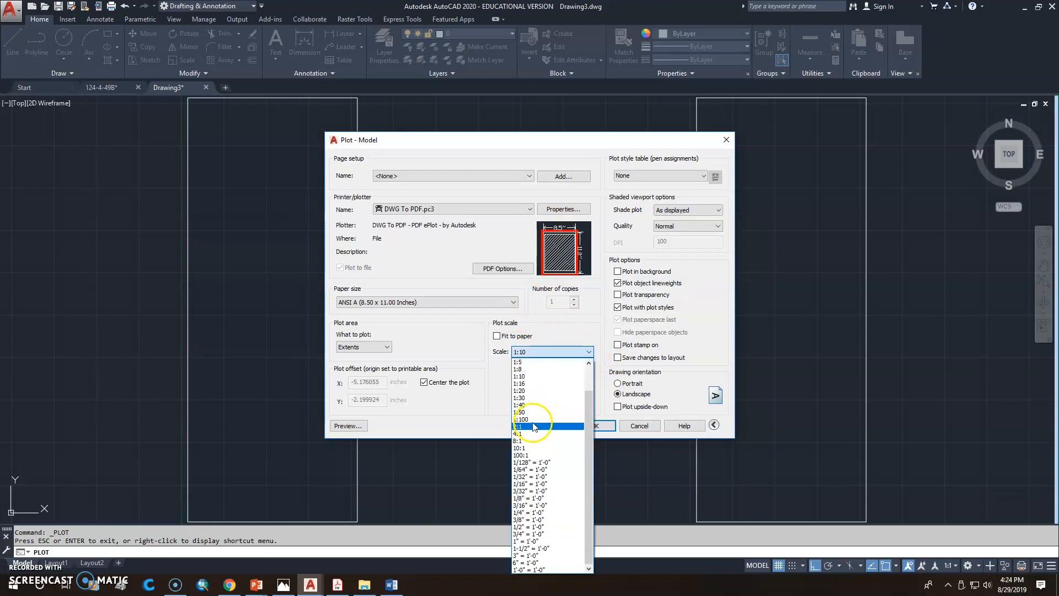
pyautogui.click(533, 412)
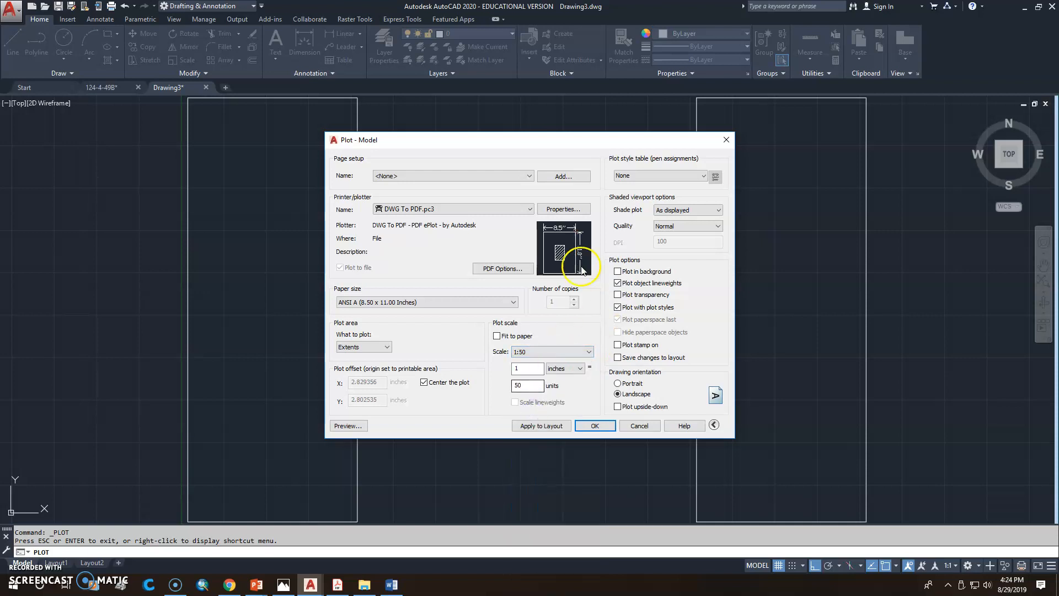
pyautogui.click(348, 425)
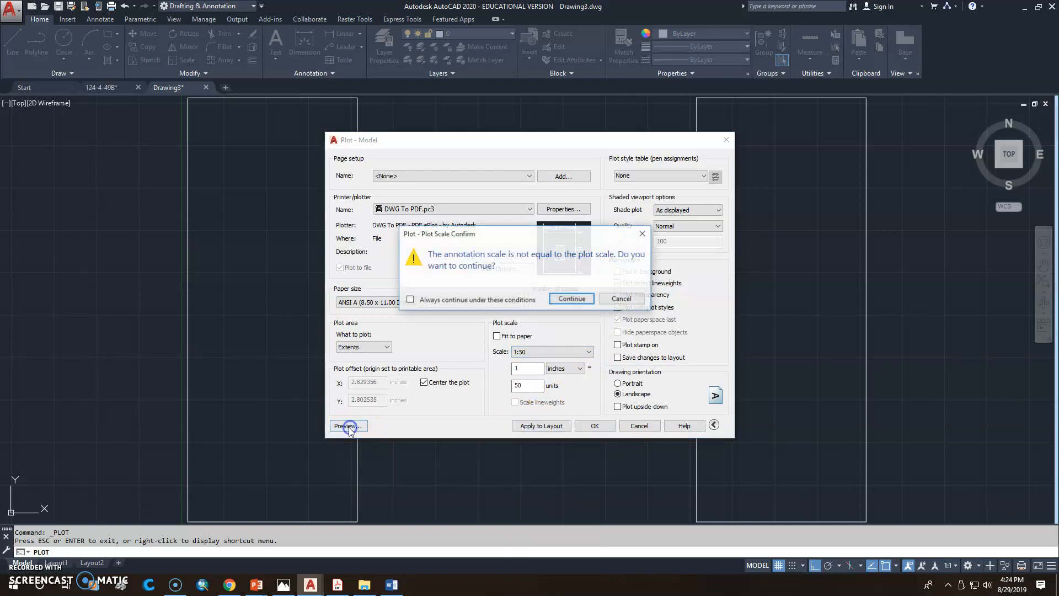
pyautogui.click(571, 298)
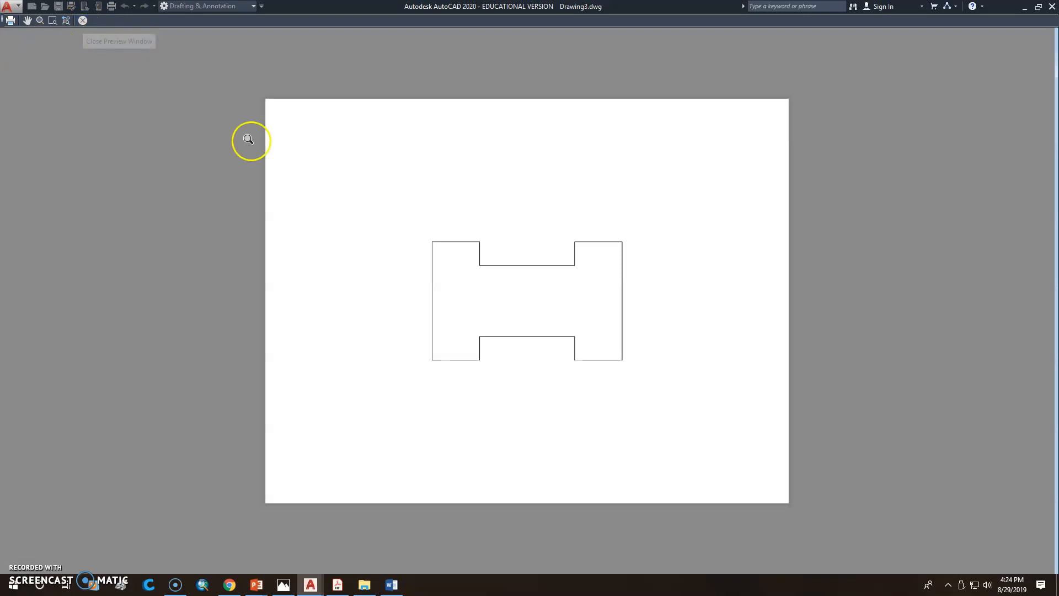
pyautogui.rightClick(390, 177)
pyautogui.click(418, 184)
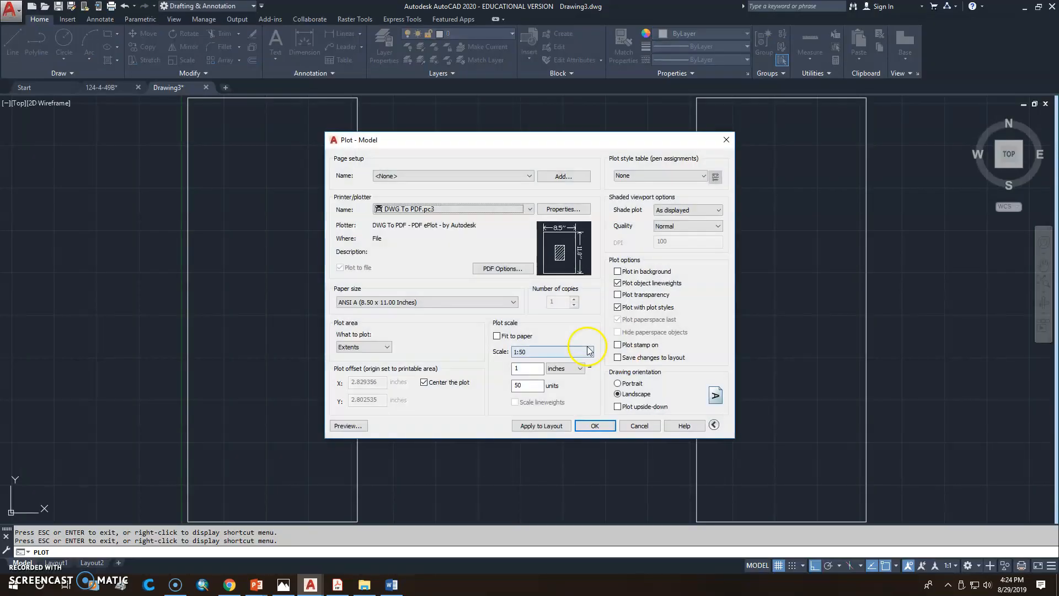
# Try a plot scale of 1:30 and change it to 1:20.
pyautogui.click(588, 351)
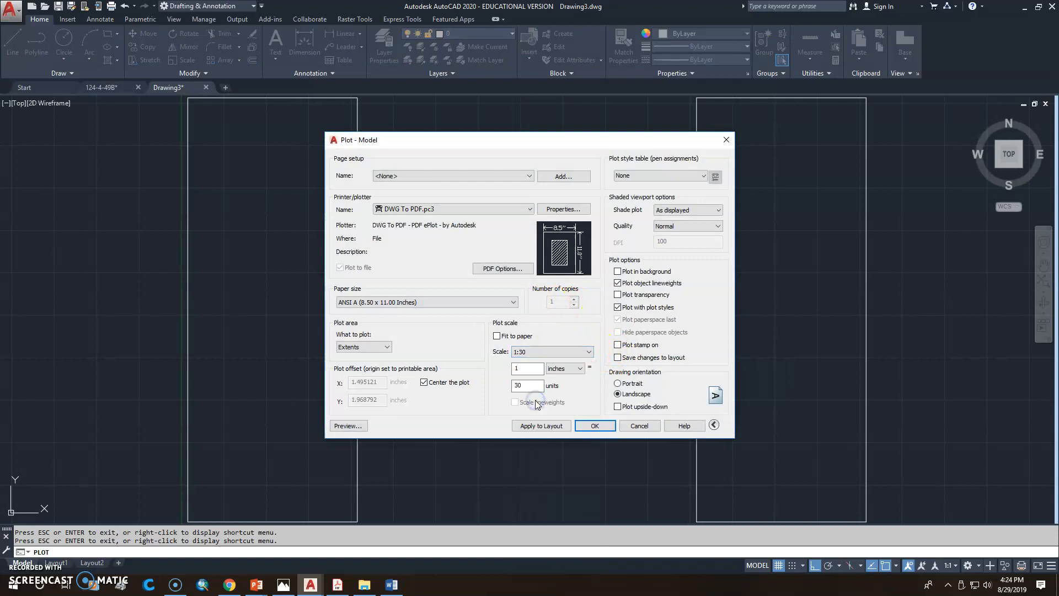
pyautogui.click(589, 351)
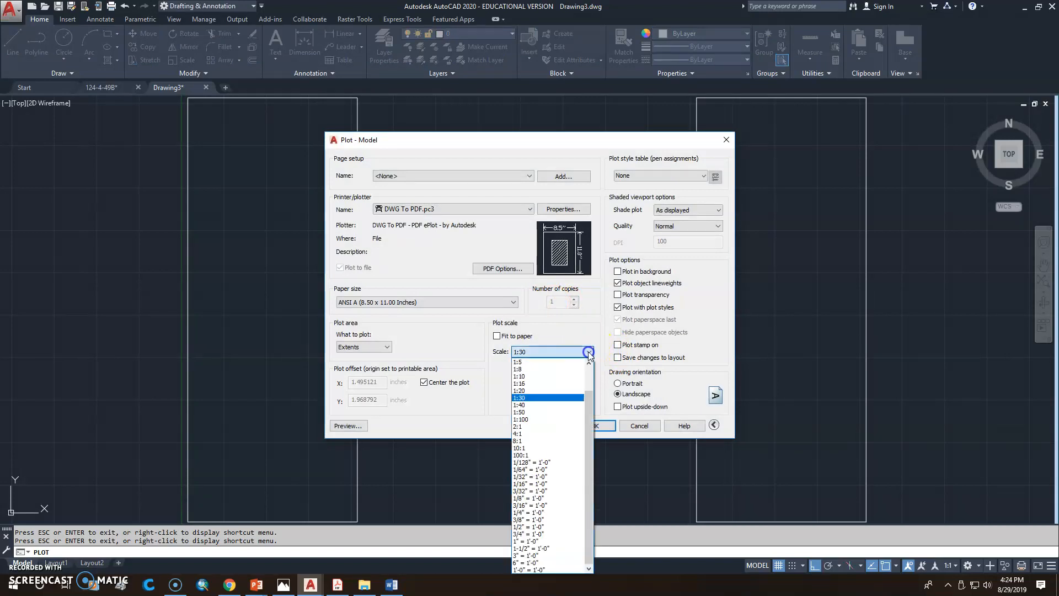
pyautogui.click(542, 390)
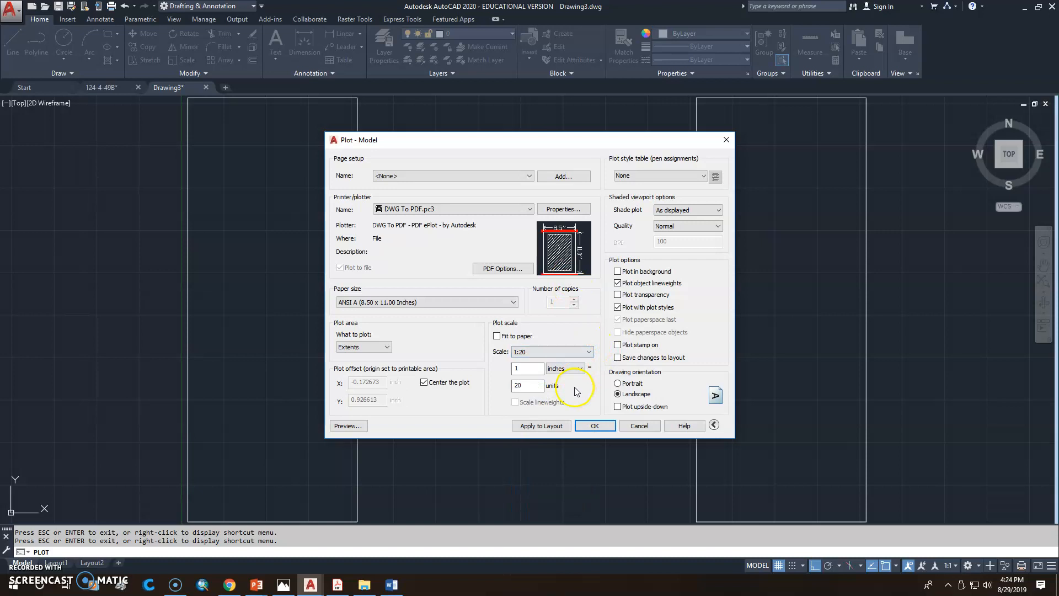
# Preview the plot at 1:20 despite the annotation scale mismatch, and return to the plot settings.
pyautogui.click(349, 426)
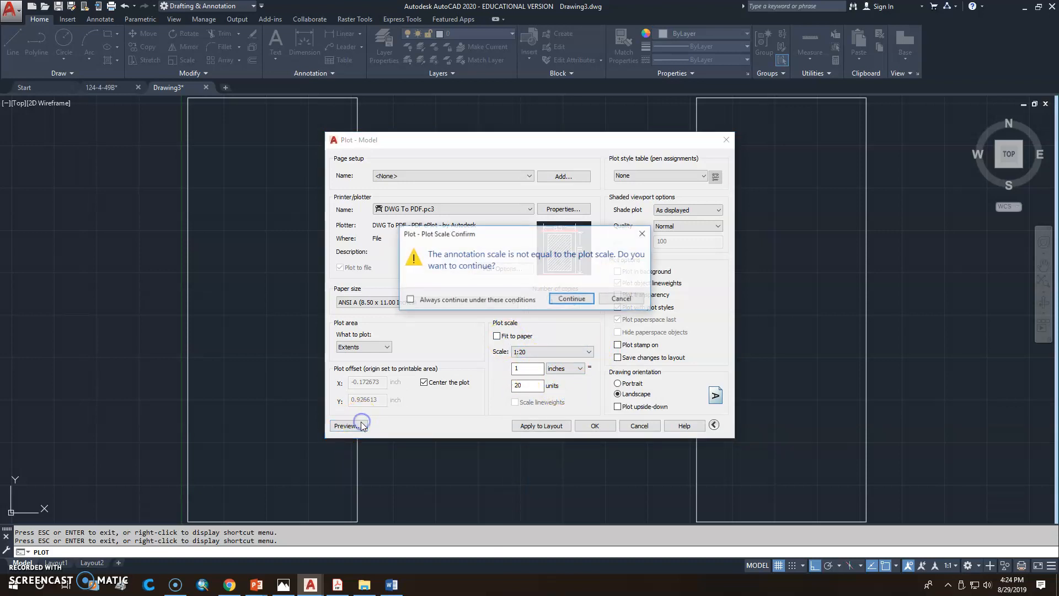
pyautogui.click(577, 298)
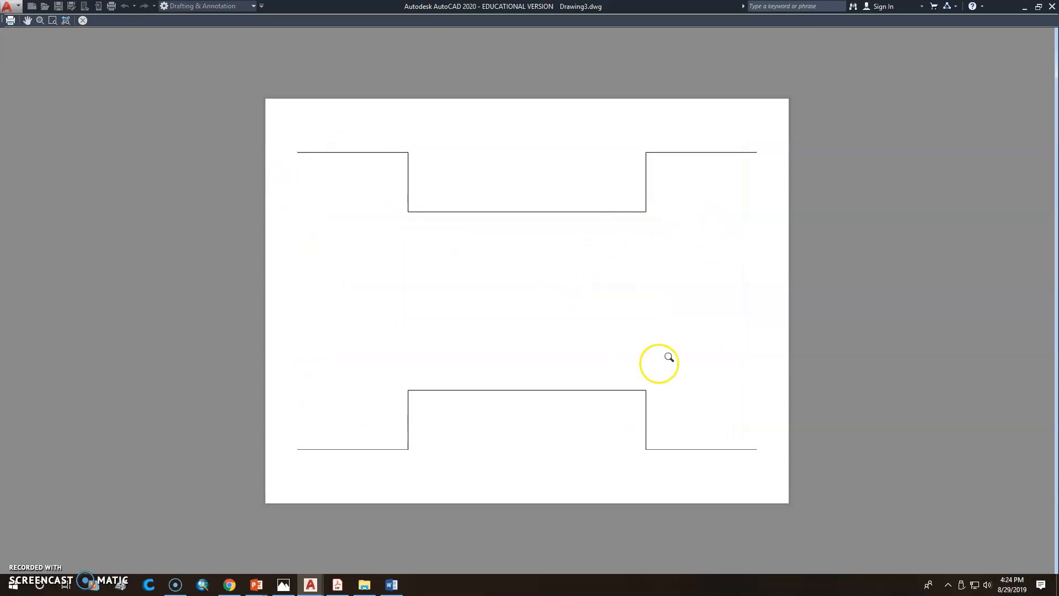
pyautogui.rightClick(534, 282)
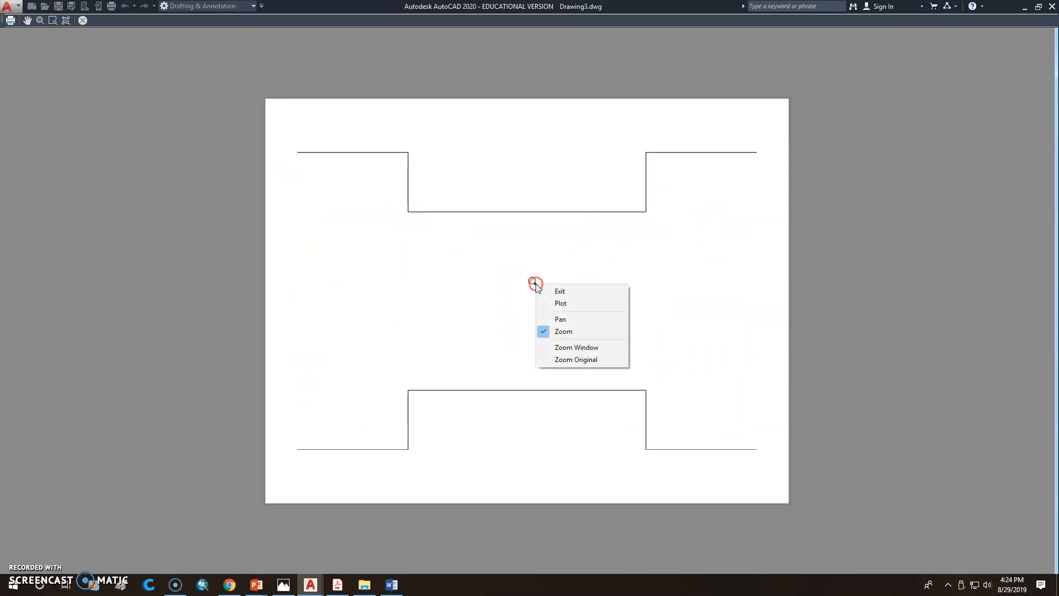
pyautogui.click(549, 289)
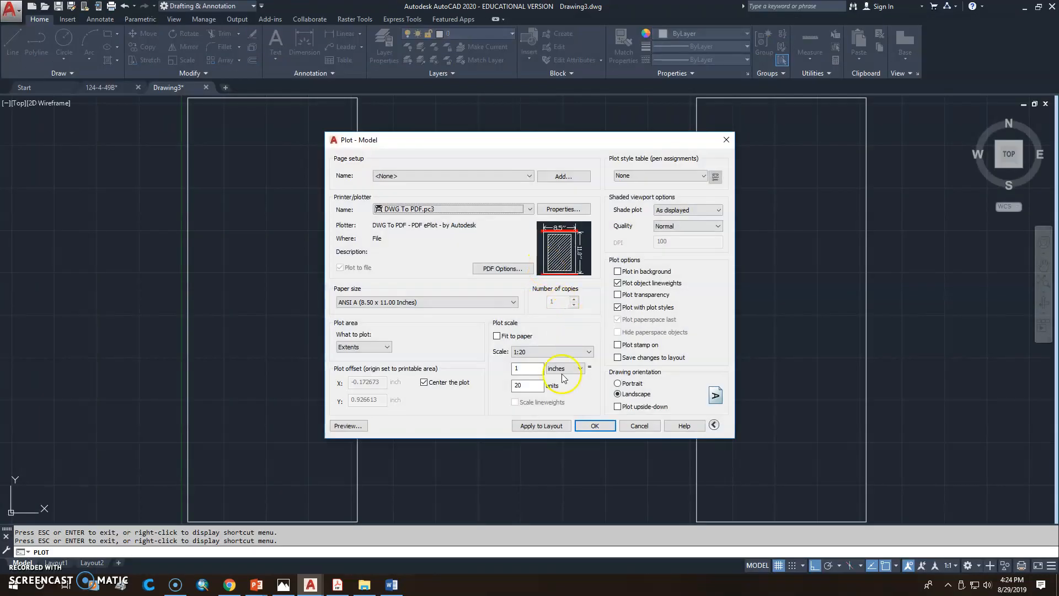
# Try plotting to PDF at a scale of 1:30 from the preview, and cancel before saving the plot file.
pyautogui.click(588, 351)
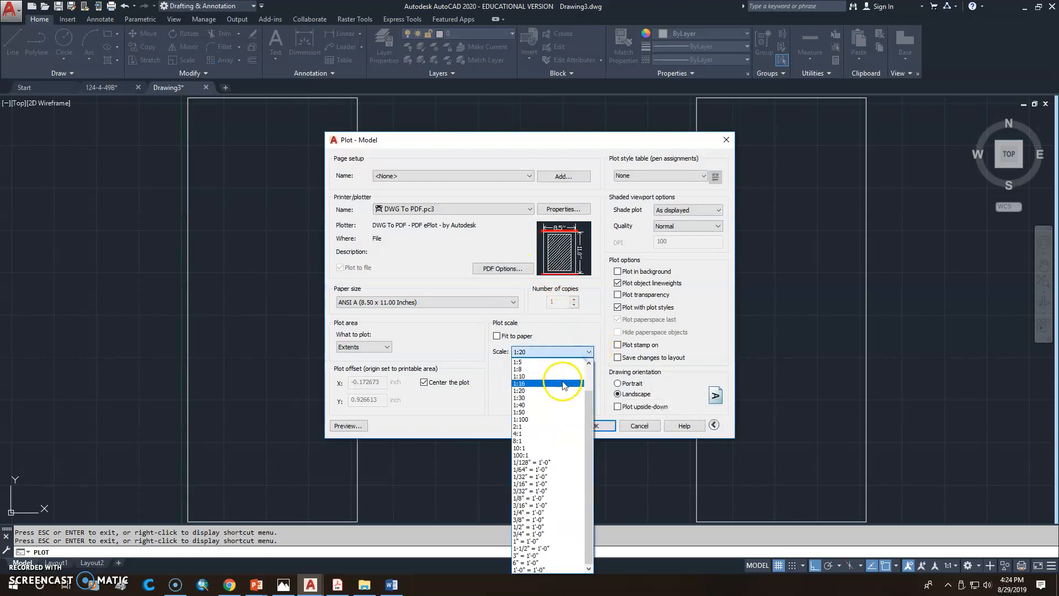
pyautogui.click(548, 397)
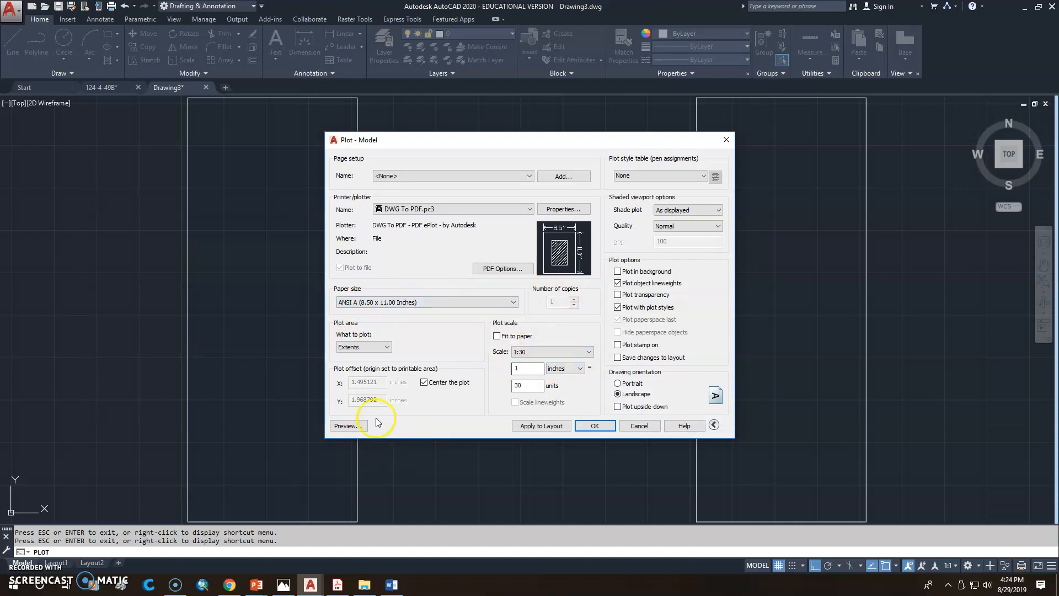
pyautogui.click(348, 426)
pyautogui.click(569, 299)
pyautogui.rightClick(548, 279)
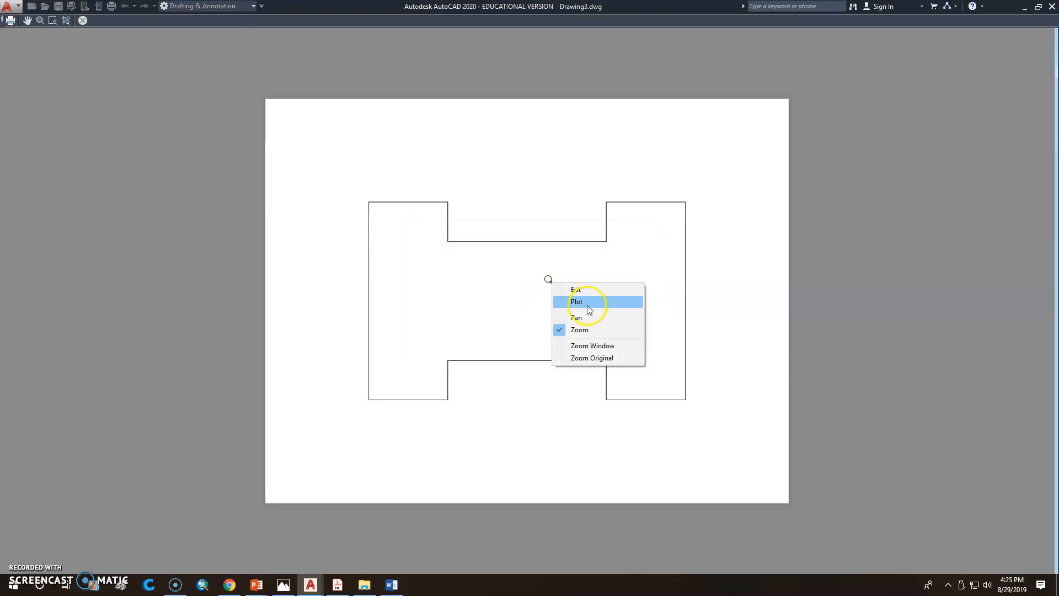
pyautogui.click(588, 307)
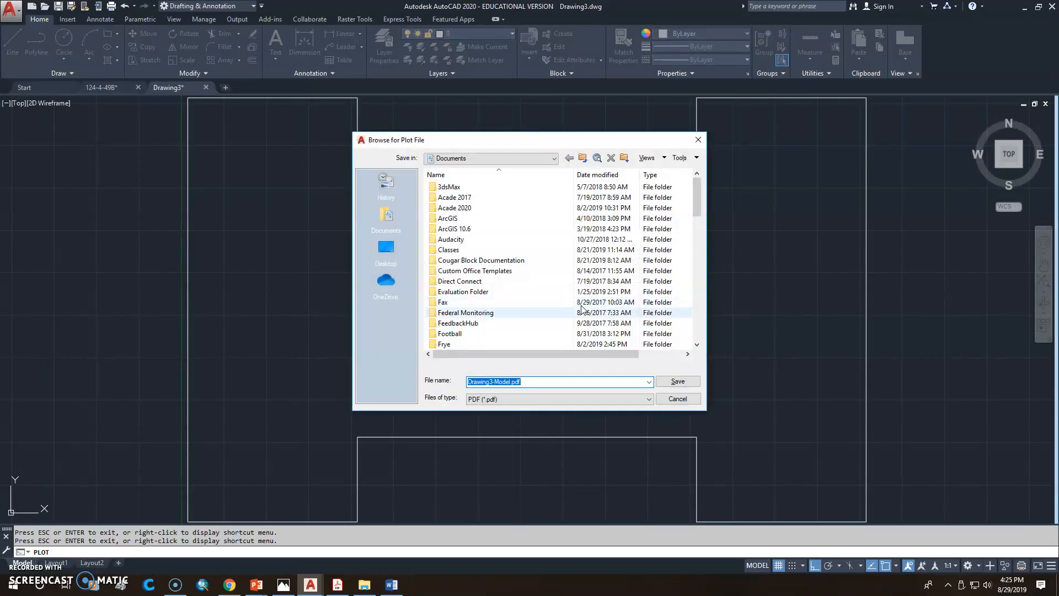
pyautogui.click(677, 401)
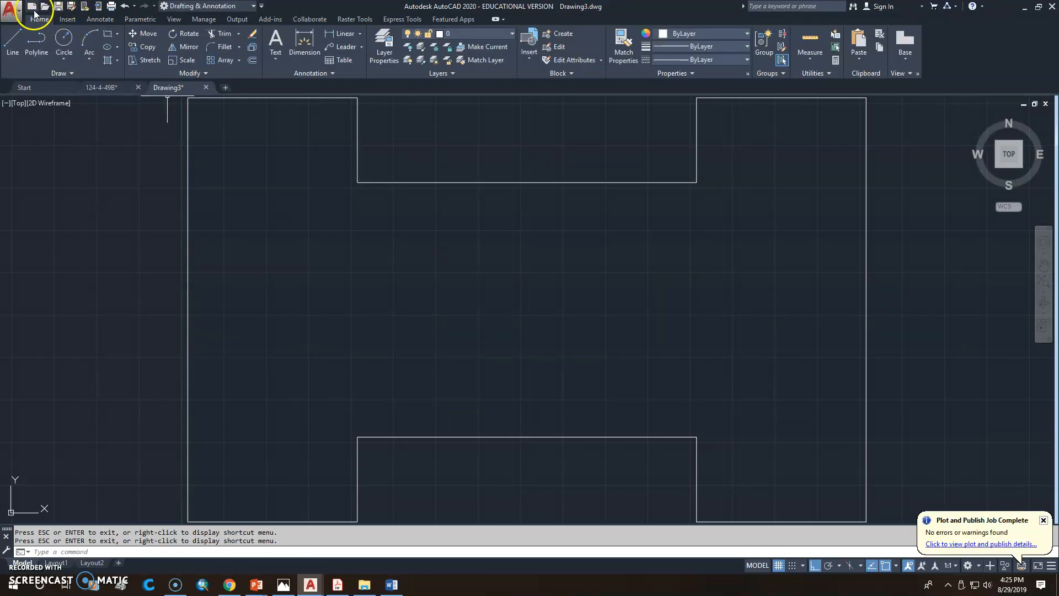
# Begin saving the drawing under the name of the existing 124-4-49A file in Documents, but cancel replacing that file.
pyautogui.click(11, 8)
pyautogui.click(25, 141)
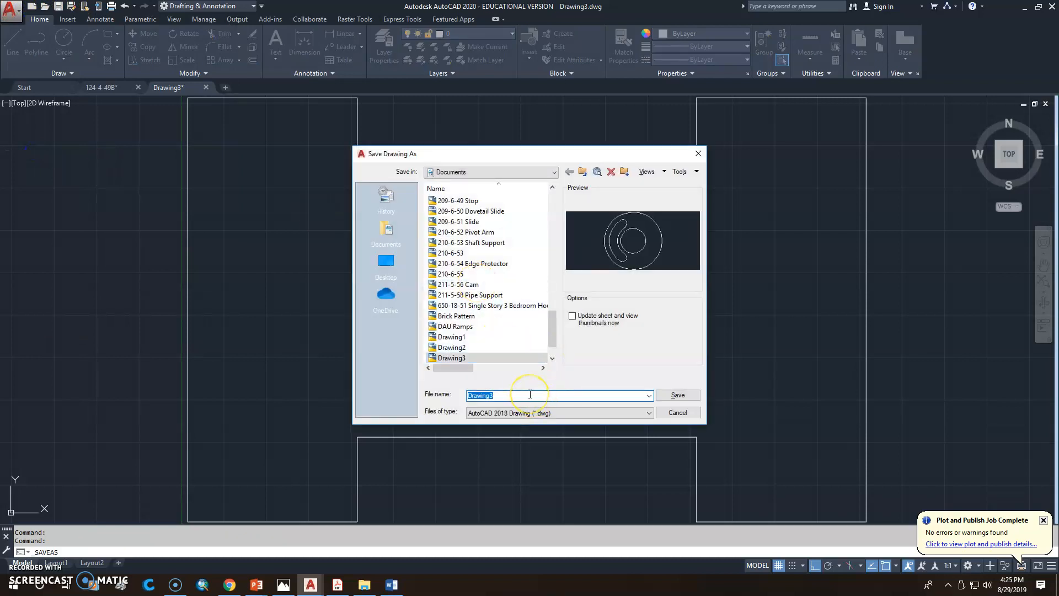
pyautogui.scroll(10, 489, 267)
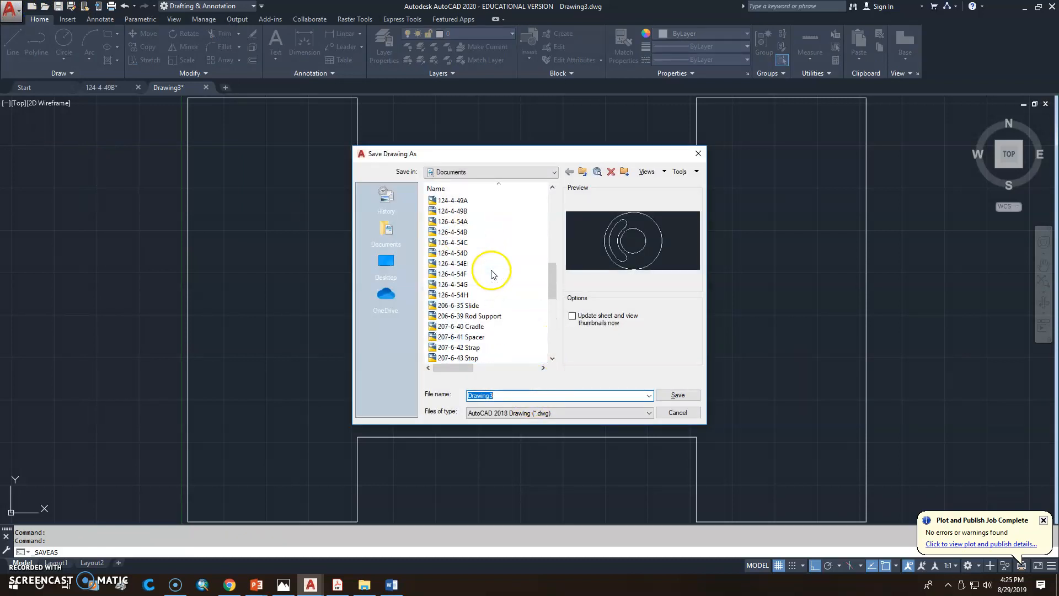
pyautogui.scroll(2, 491, 270)
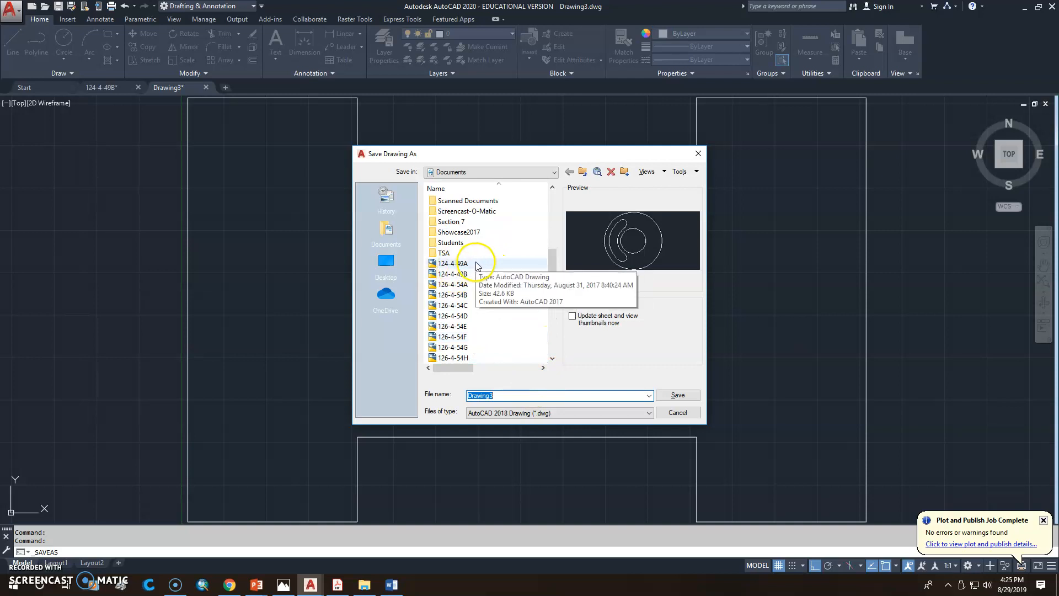
pyautogui.click(477, 265)
pyautogui.click(675, 396)
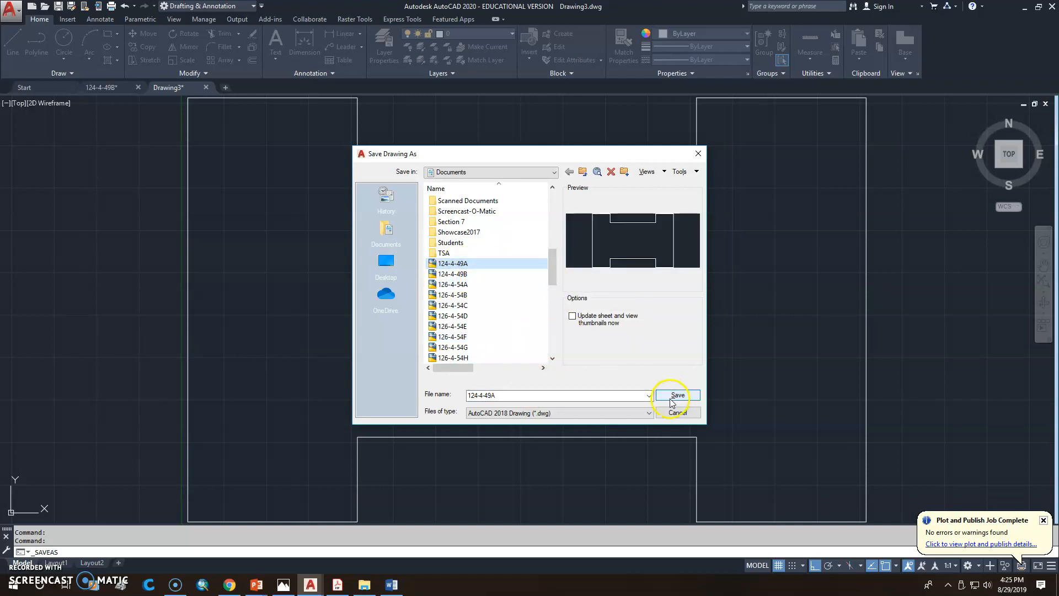
pyautogui.click(674, 396)
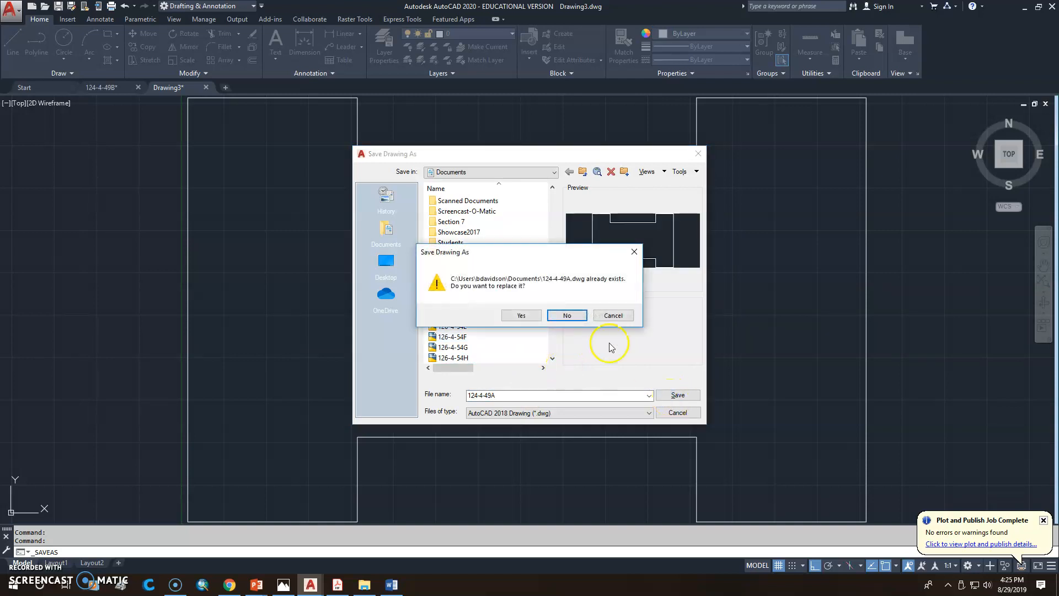
pyautogui.click(610, 315)
# Save the drawing as 124-4-49A in the Documents folder, replacing the existing file.
pyautogui.moveTo(552, 264); pyautogui.dragTo(554, 204)
pyautogui.click(555, 172)
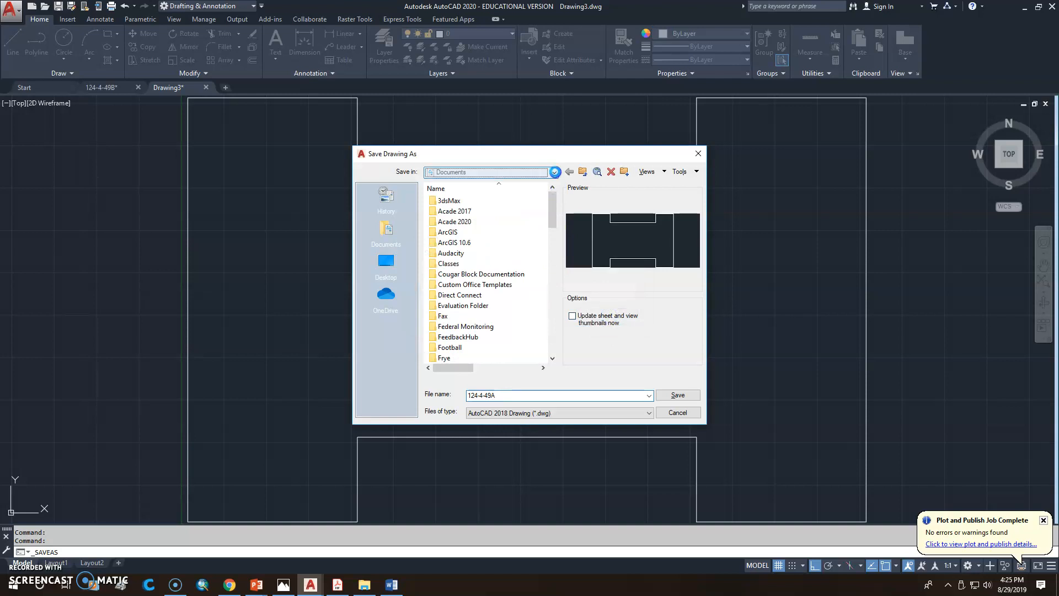
pyautogui.click(555, 172)
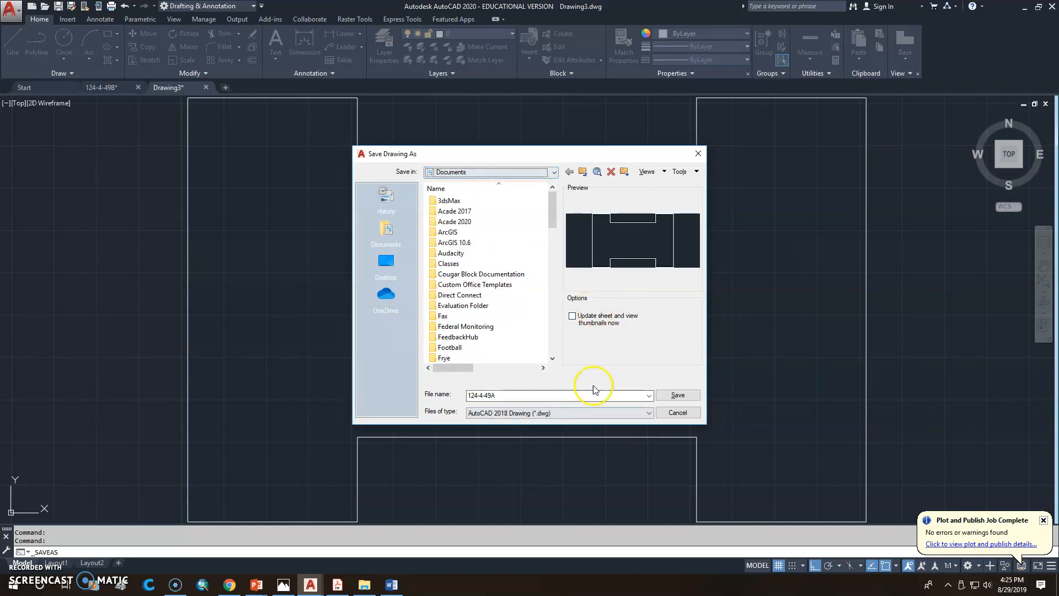
pyautogui.click(678, 396)
pyautogui.click(520, 317)
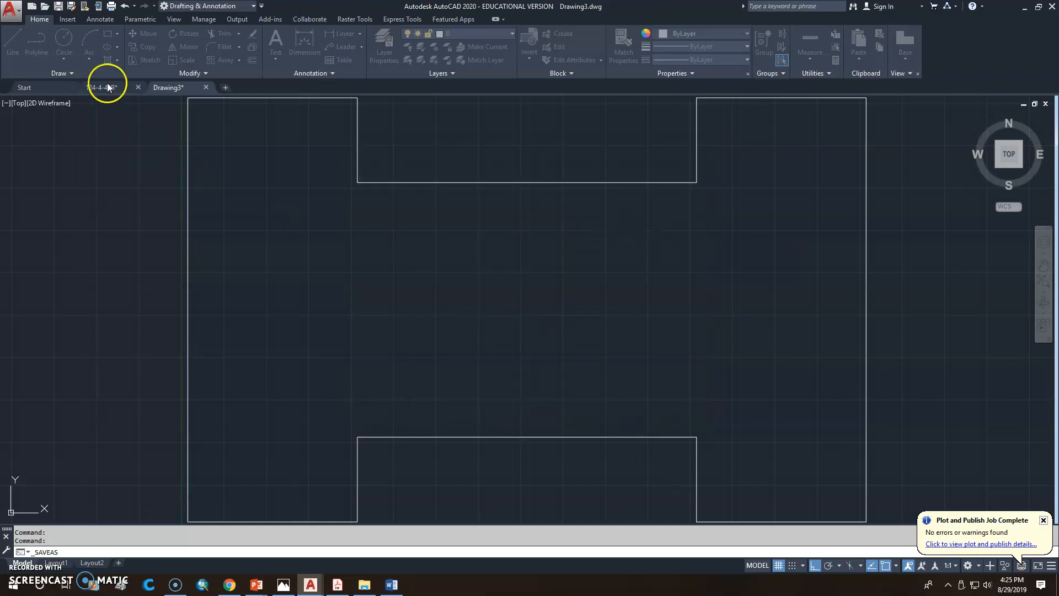
# Set up a plot of 124-4-49A with the DWG To PDF.pc3 plotter, the plot area set to Extents, and the plot centered.
pyautogui.click(111, 8)
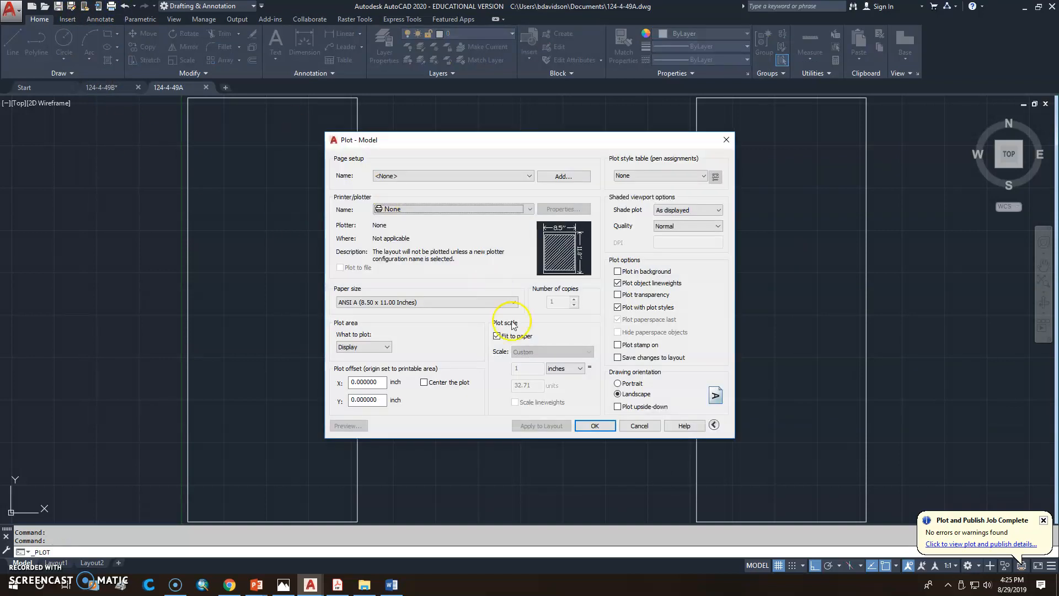
pyautogui.click(469, 209)
pyautogui.click(402, 350)
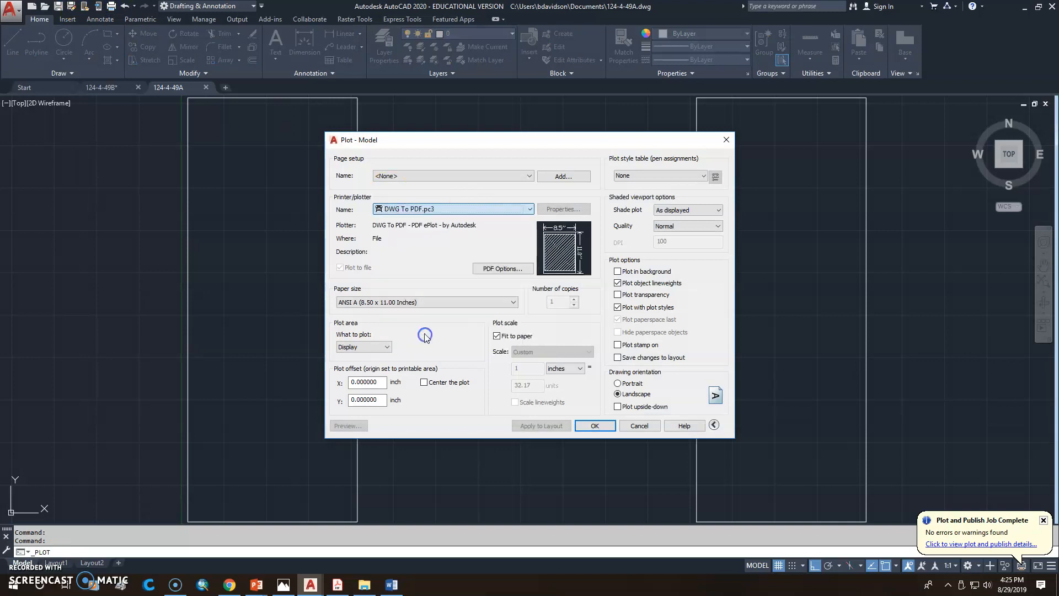
pyautogui.click(367, 364)
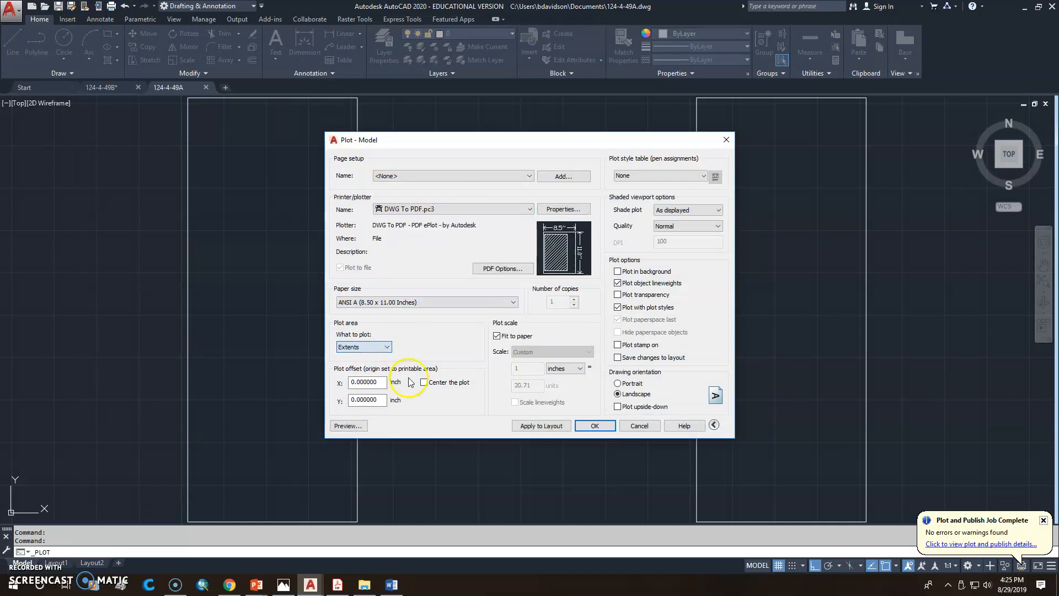
pyautogui.click(423, 383)
# Turn off Fit to paper, set the plot scale to 1:30, and preview the plot despite the annotation scale mismatch.
pyautogui.click(497, 336)
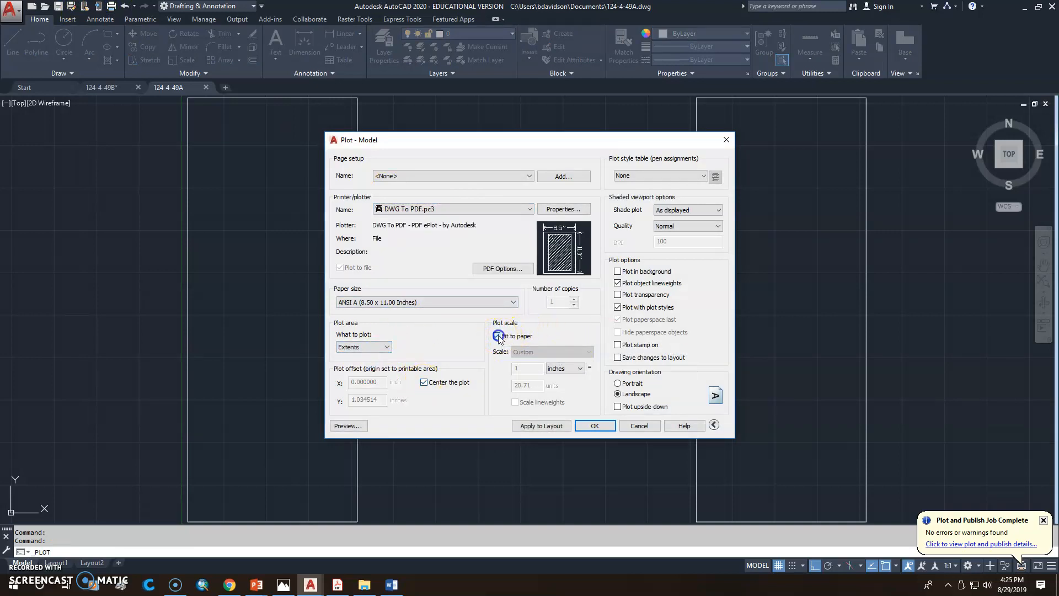
pyautogui.click(579, 352)
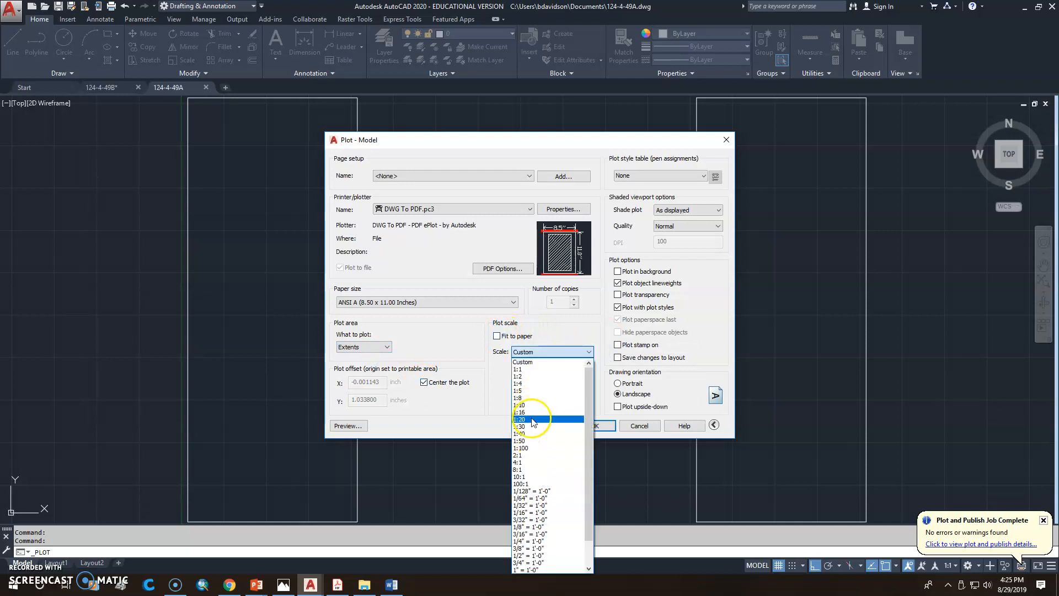
pyautogui.click(521, 427)
pyautogui.click(358, 426)
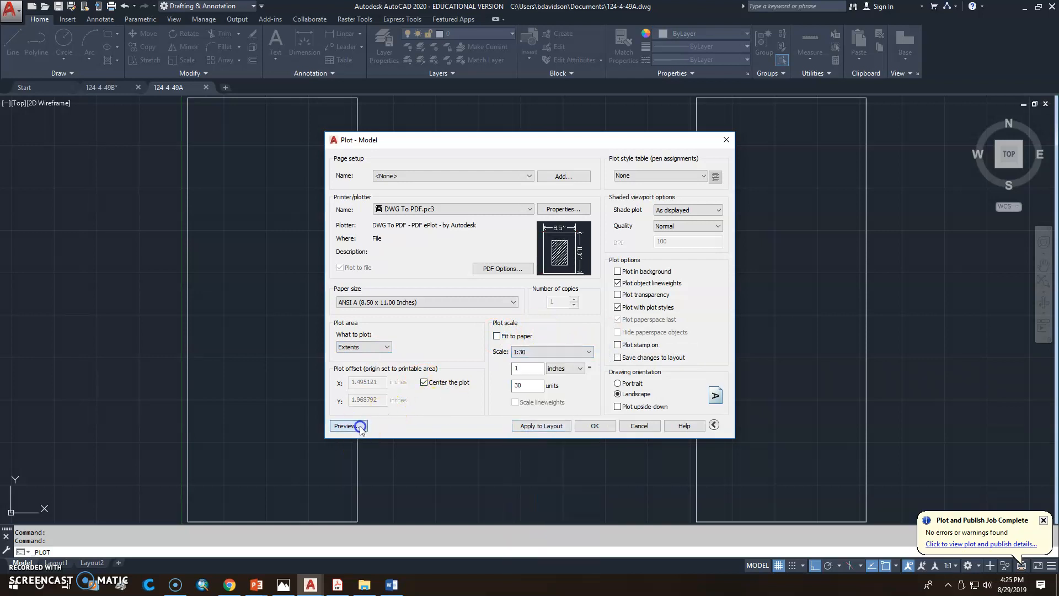
pyautogui.click(594, 299)
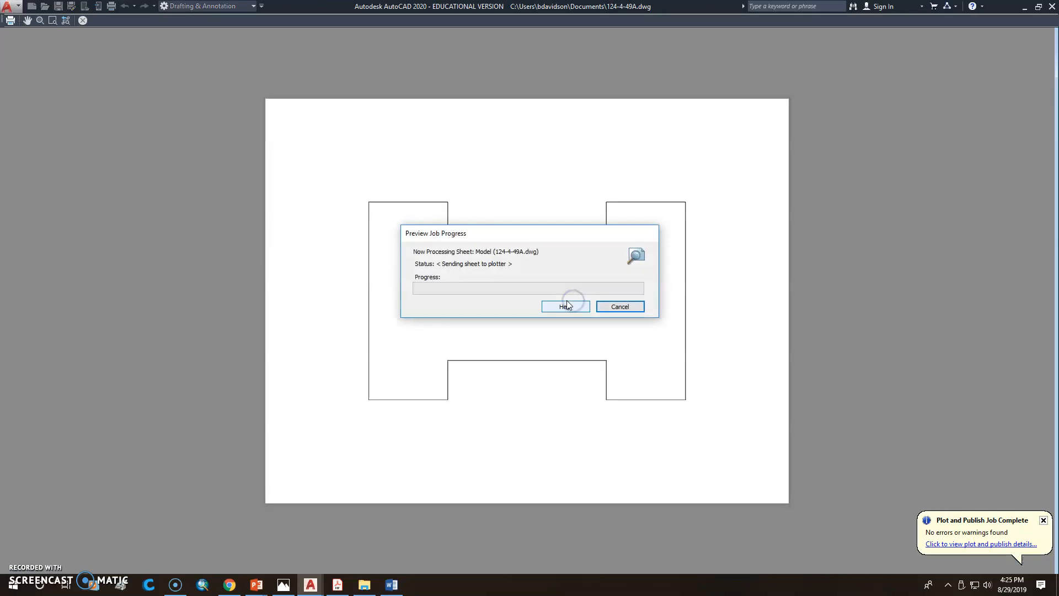
# Plot from the preview and save the PDF as 124-4-49A-Model.pdf in the Documents folder.
pyautogui.rightClick(566, 283)
pyautogui.click(583, 303)
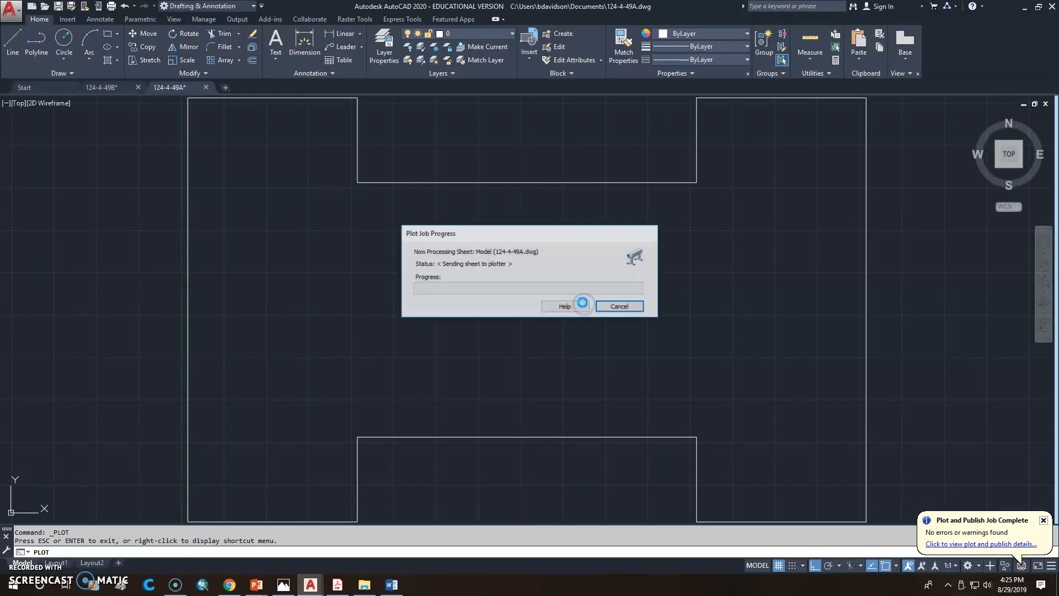
pyautogui.click(677, 381)
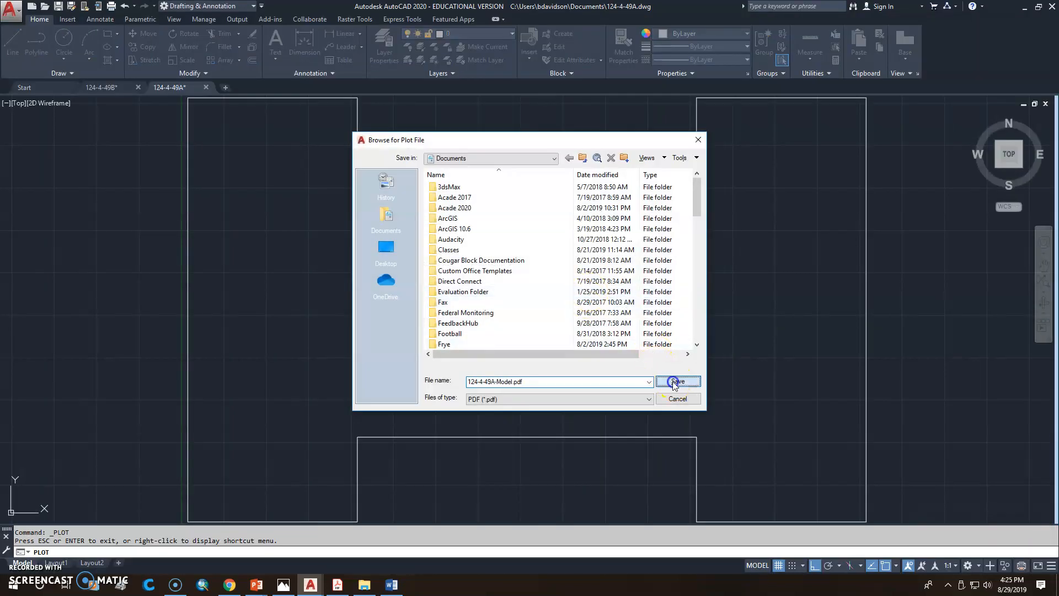